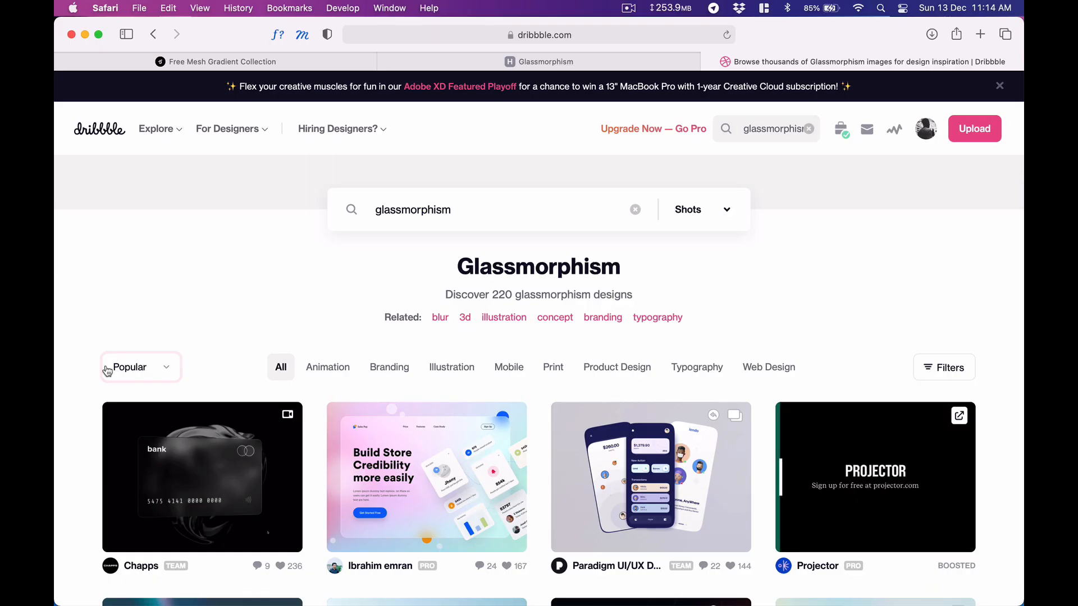
Look through the popular glassmorphism shots on Dribbble for examples of glass-effect cards and interfaces.
{"action": "scroll", "coordinate": [106, 368], "scroll_direction": "down", "scroll_amount": 3}
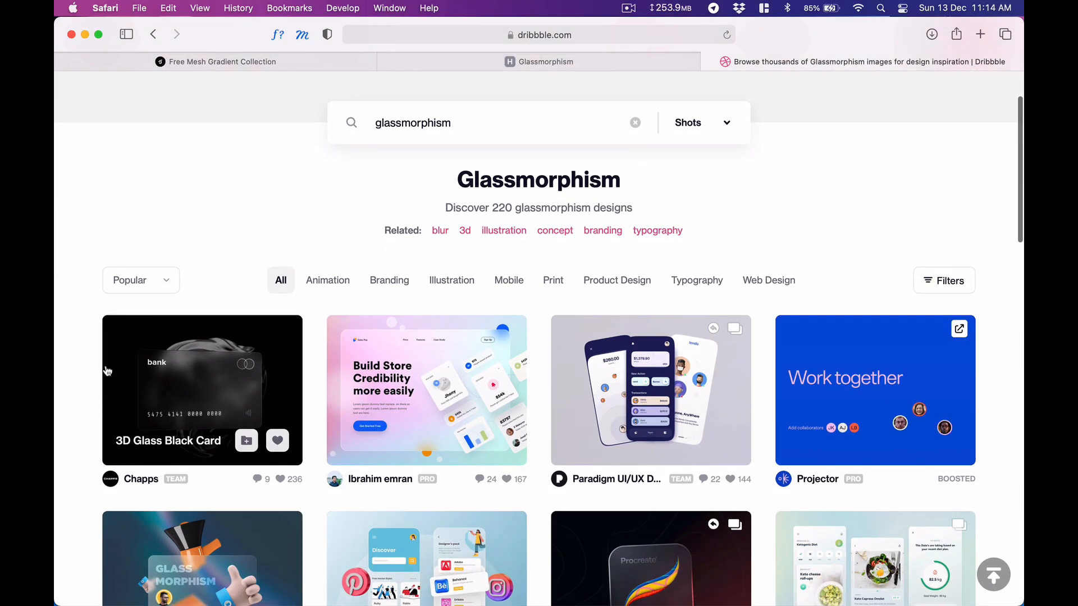
{"action": "scroll", "coordinate": [106, 370], "scroll_direction": "down", "scroll_amount": 5}
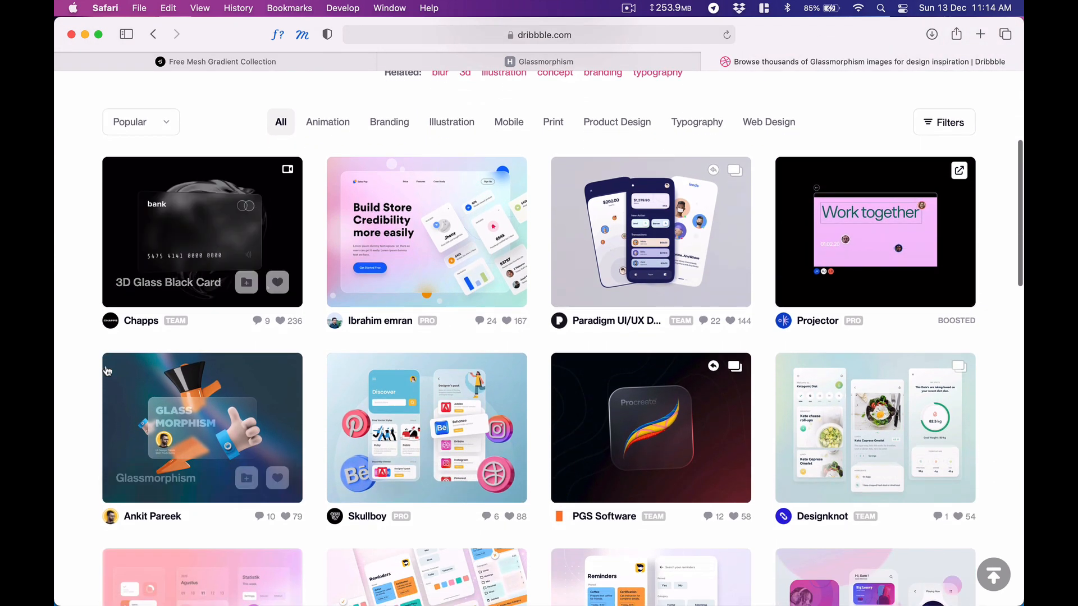
{"action": "scroll", "coordinate": [106, 370], "scroll_direction": "down", "scroll_amount": 1}
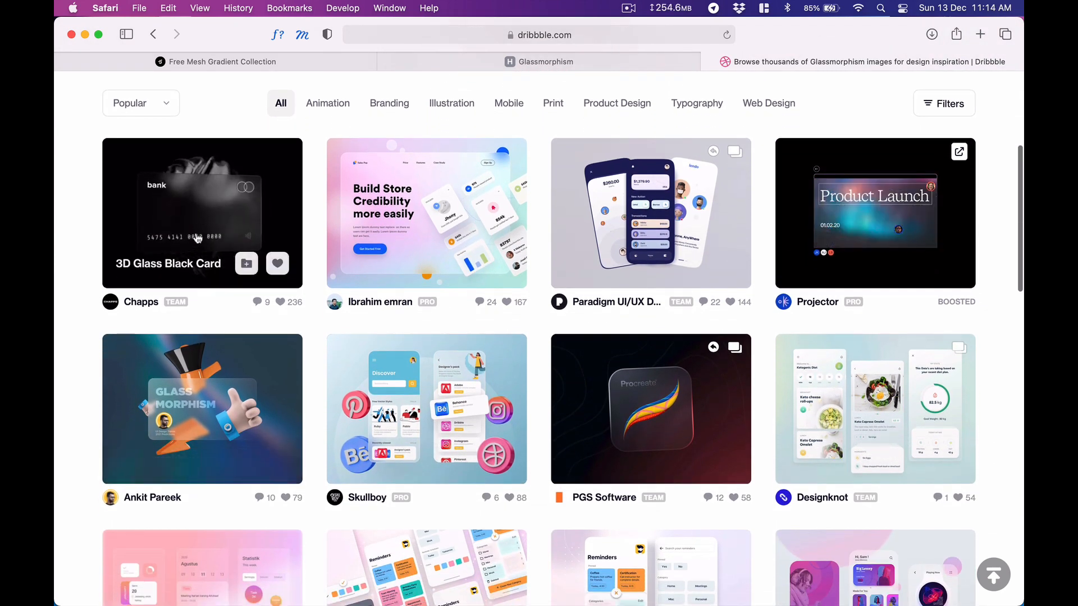
{"action": "scroll", "coordinate": [586, 271], "scroll_direction": "down", "scroll_amount": 1}
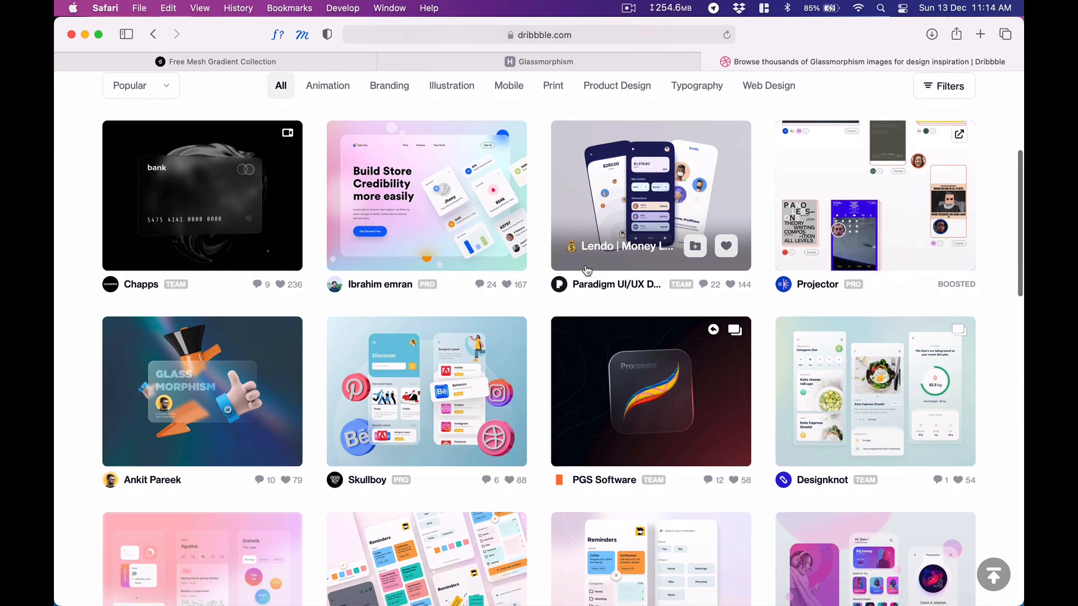
{"action": "scroll", "coordinate": [587, 271], "scroll_direction": "down", "scroll_amount": 5}
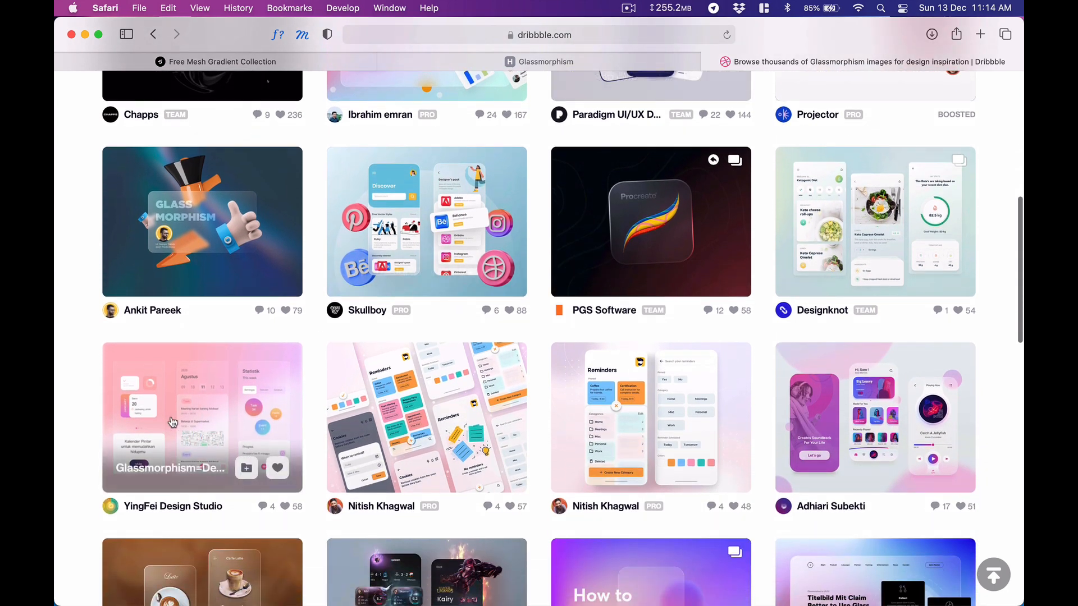
{"action": "scroll", "coordinate": [173, 423], "scroll_direction": "down", "scroll_amount": 2}
{"action": "scroll", "coordinate": [132, 399], "scroll_direction": "down", "scroll_amount": 3}
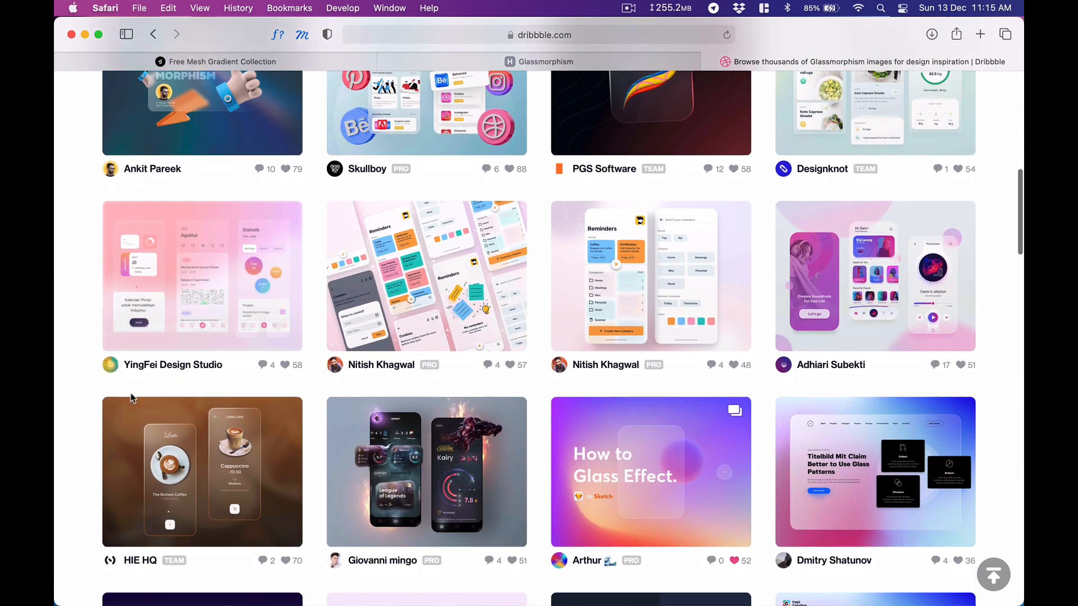
{"action": "scroll", "coordinate": [133, 399], "scroll_direction": "down", "scroll_amount": 4}
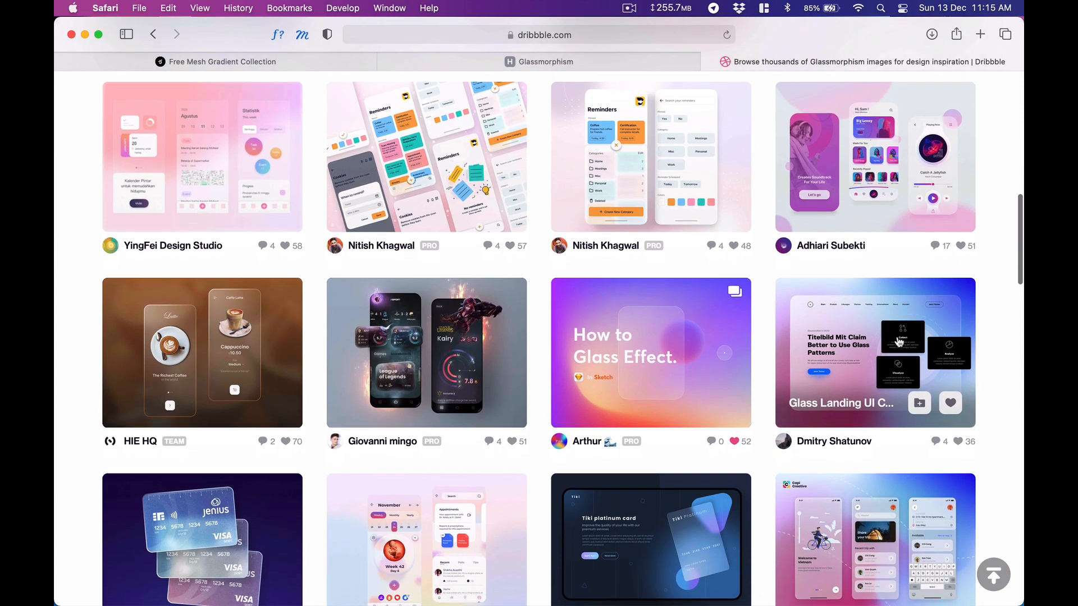
{"action": "scroll", "coordinate": [899, 342], "scroll_direction": "down", "scroll_amount": 4}
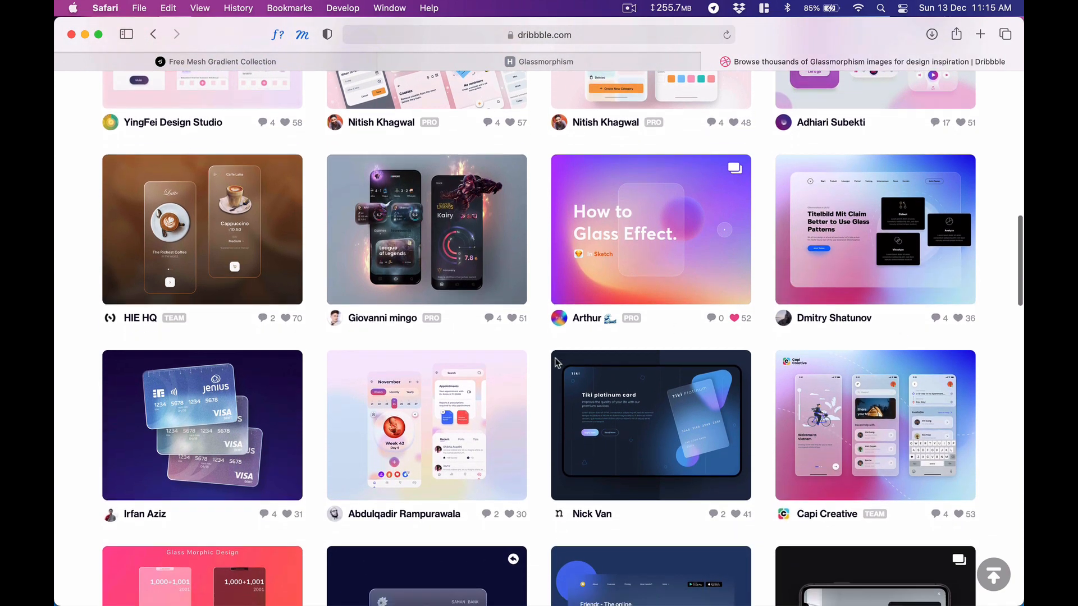
{"action": "scroll", "coordinate": [556, 363], "scroll_direction": "down", "scroll_amount": 6}
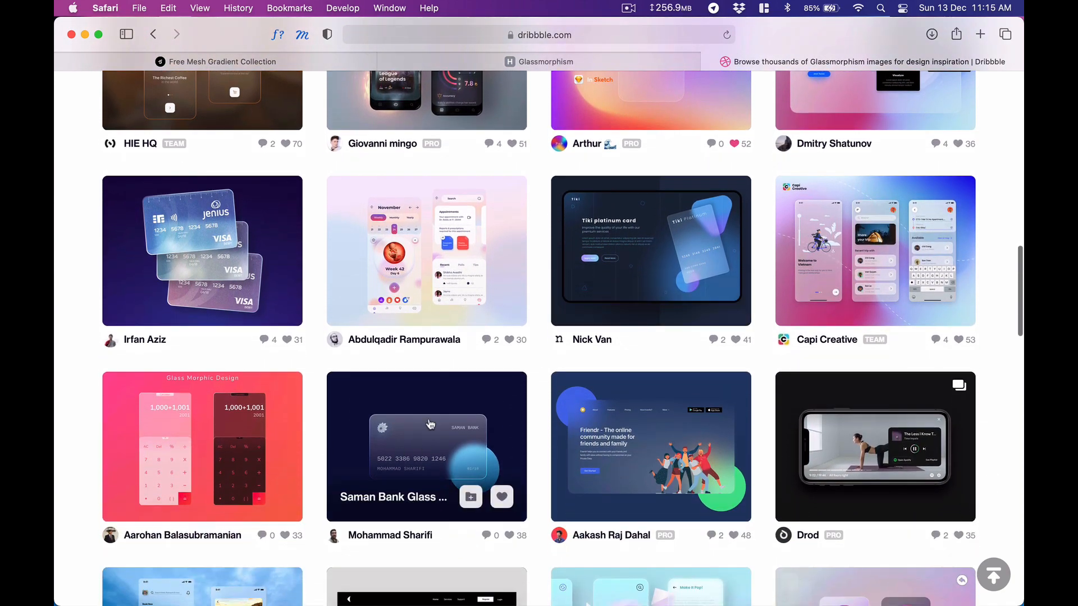
{"action": "scroll", "coordinate": [410, 480], "scroll_direction": "down", "scroll_amount": 4}
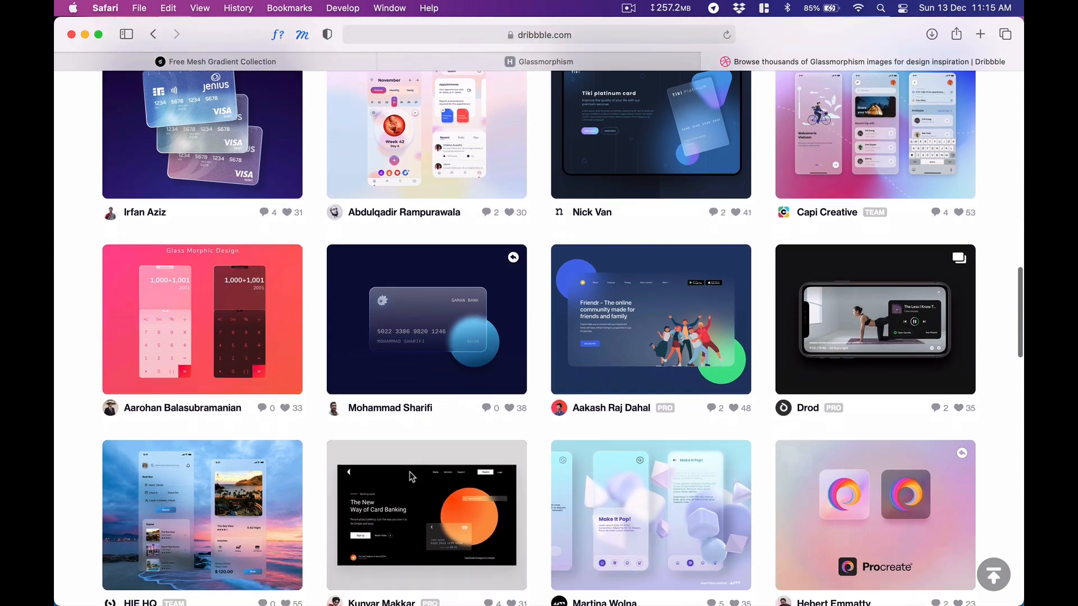
{"action": "scroll", "coordinate": [412, 477], "scroll_direction": "down", "scroll_amount": 3}
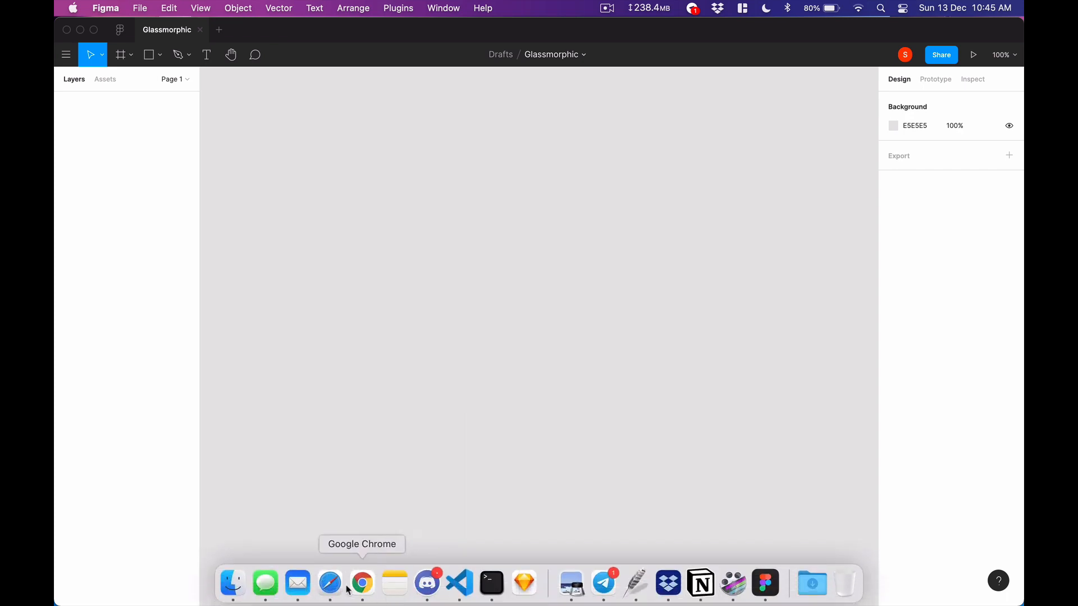
Switch to Safari and open the full-size Violet Red image from the Free Mesh Gradient Collection.
{"action": "left_click", "coordinate": [328, 580]}
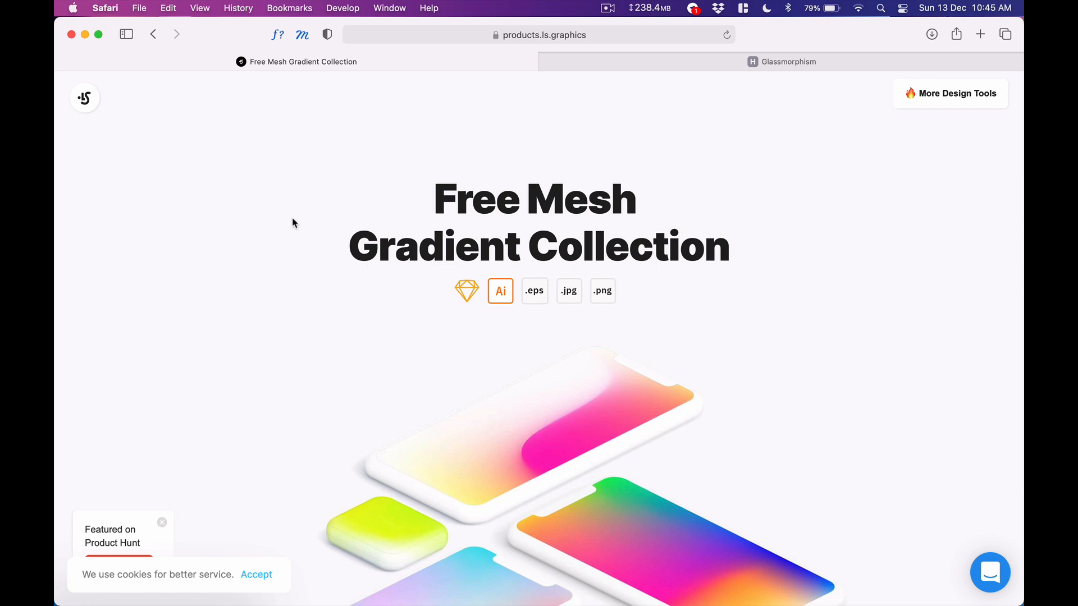
{"action": "scroll", "coordinate": [292, 223], "scroll_direction": "down", "scroll_amount": 10}
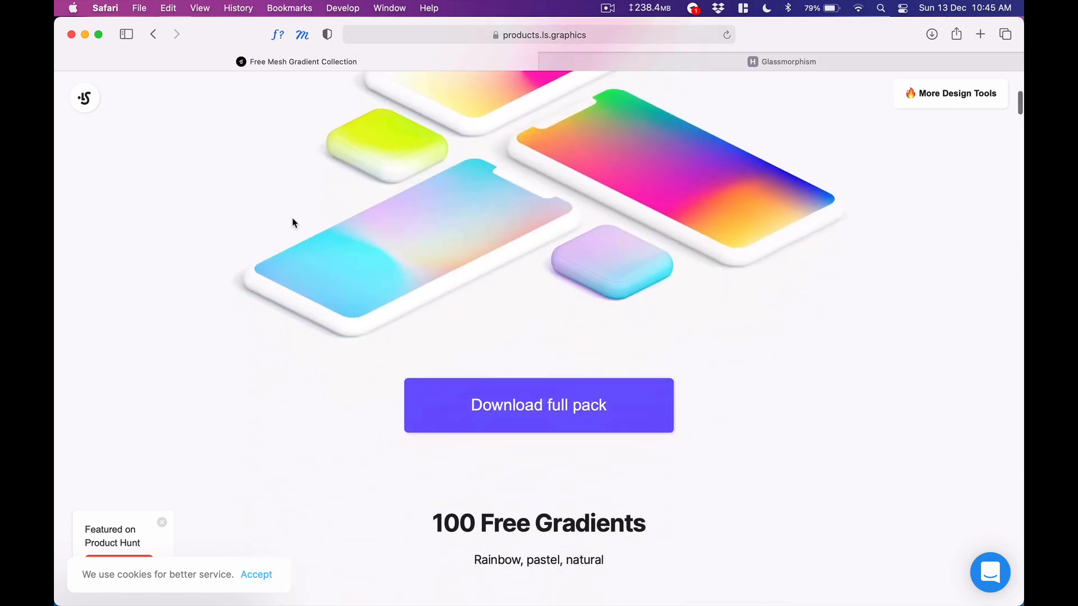
{"action": "scroll", "coordinate": [292, 223], "scroll_direction": "down", "scroll_amount": 3}
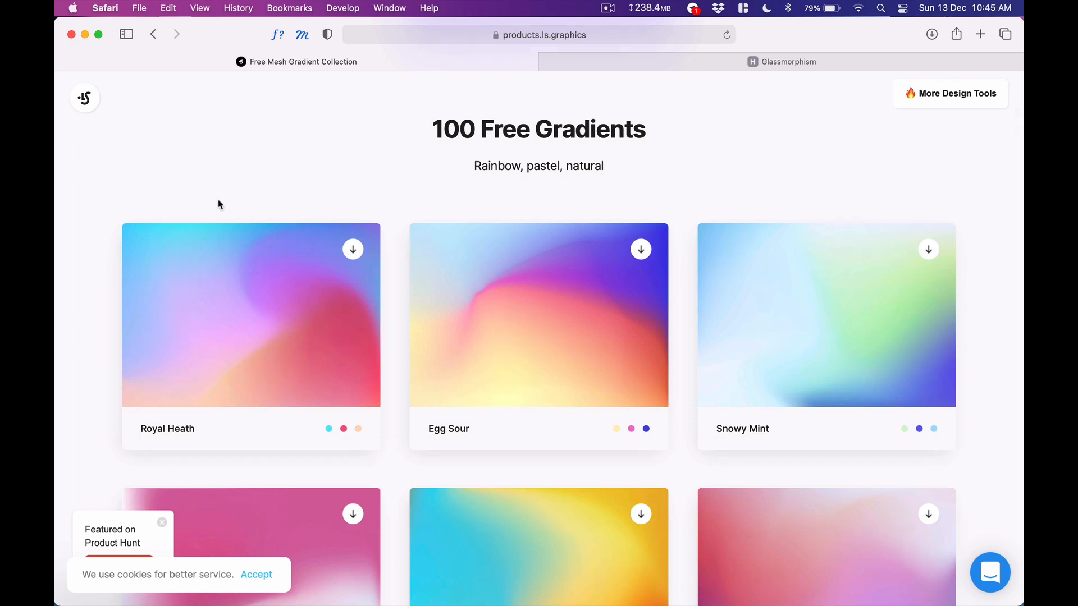
{"action": "scroll", "coordinate": [252, 240], "scroll_direction": "down", "scroll_amount": 5}
{"action": "scroll", "coordinate": [253, 241], "scroll_direction": "up", "scroll_amount": 5}
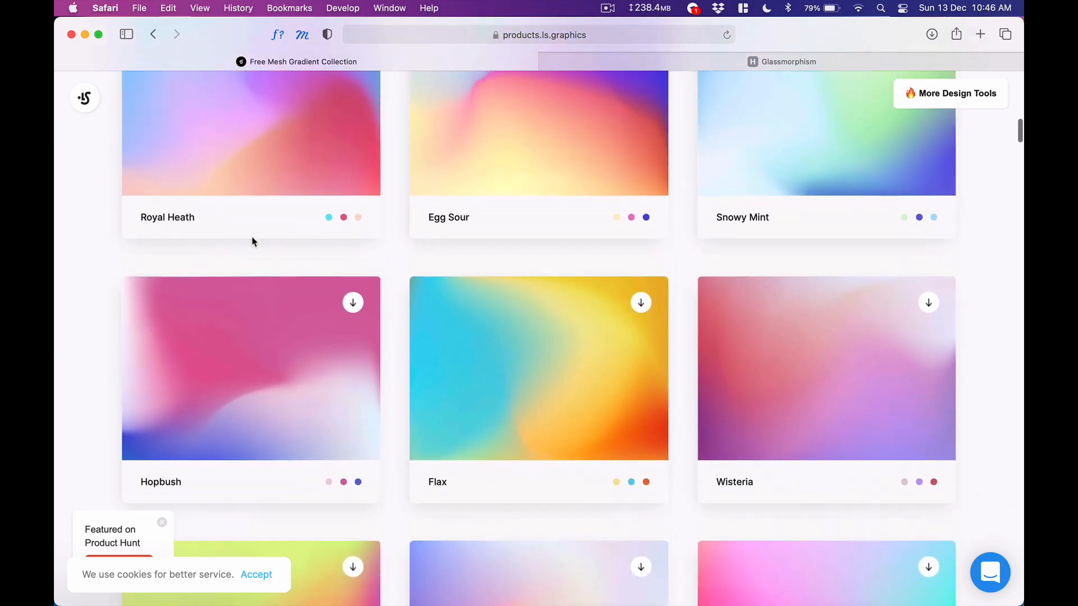
{"action": "scroll", "coordinate": [207, 176], "scroll_direction": "up", "scroll_amount": 2}
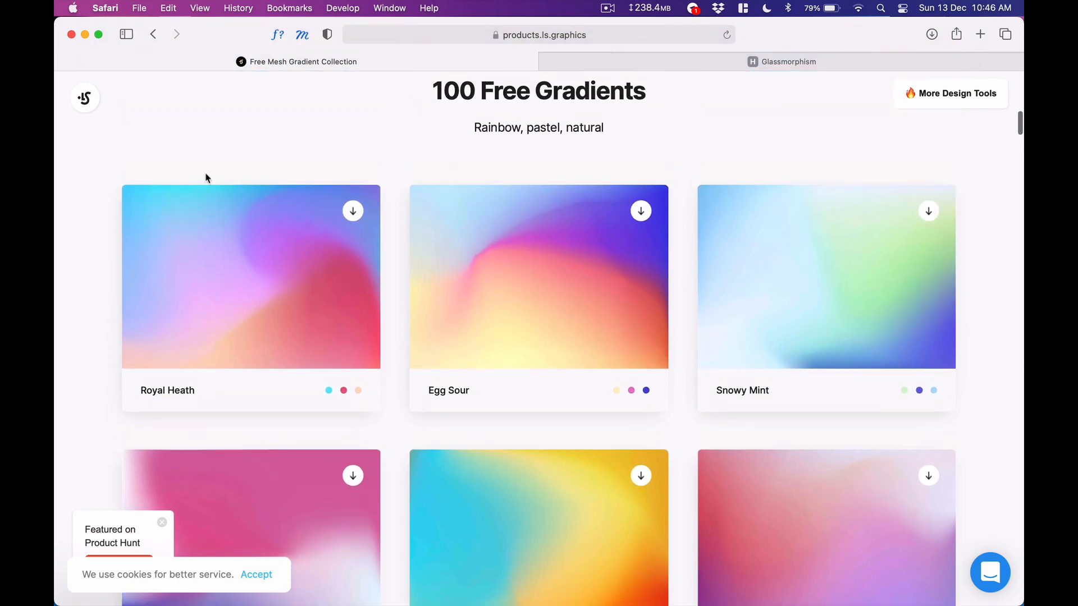
{"action": "scroll", "coordinate": [198, 308], "scroll_direction": "down", "scroll_amount": 6}
{"action": "scroll", "coordinate": [197, 309], "scroll_direction": "down", "scroll_amount": 10}
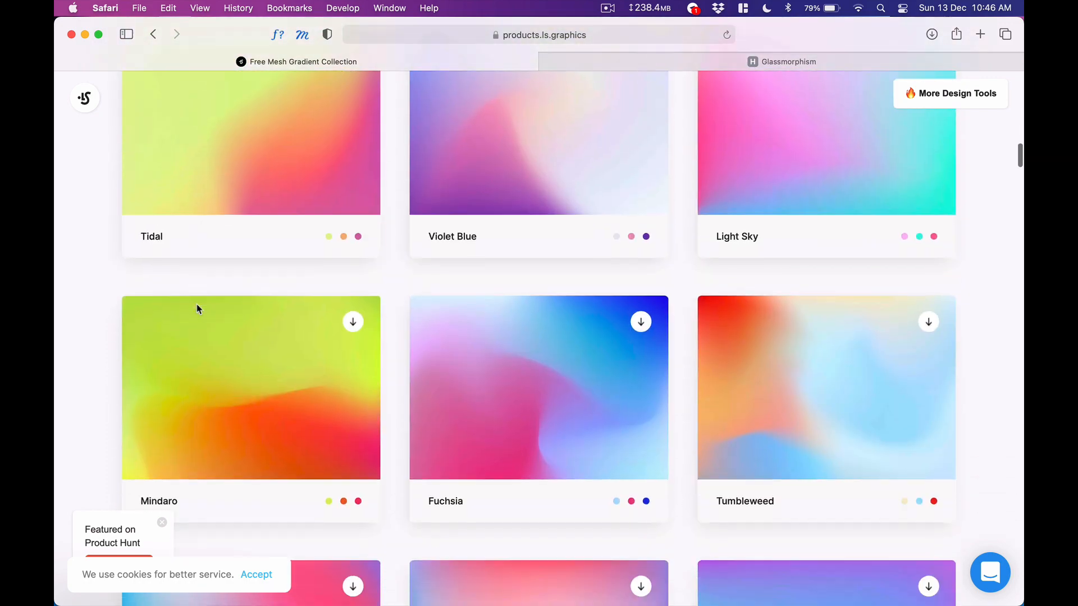
{"action": "scroll", "coordinate": [198, 309], "scroll_direction": "down", "scroll_amount": 2}
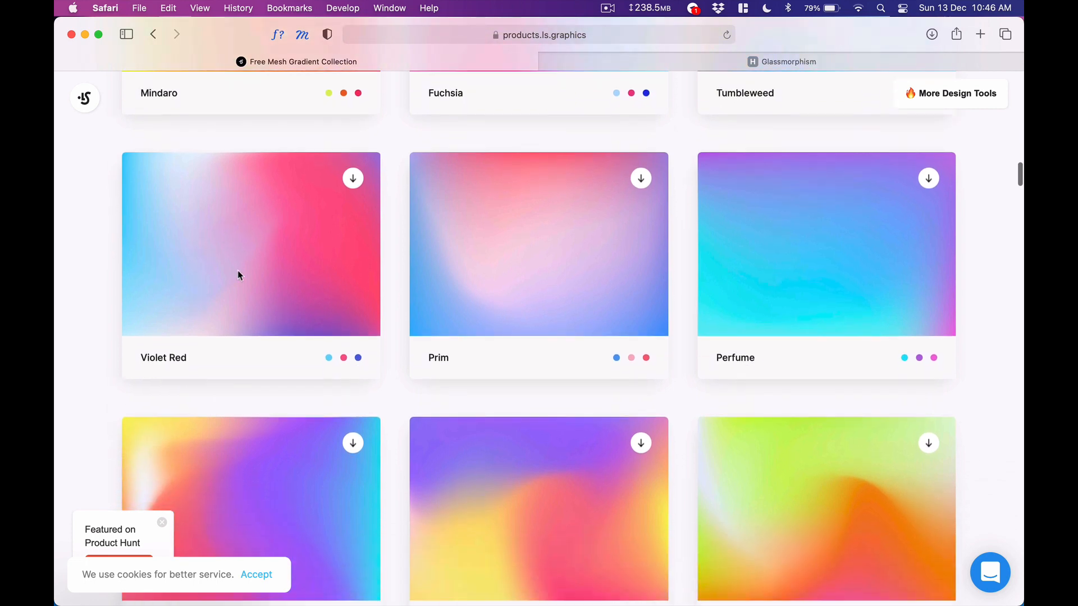
{"action": "scroll", "coordinate": [237, 270], "scroll_direction": "down", "scroll_amount": 1}
{"action": "scroll", "coordinate": [353, 162], "scroll_direction": "up", "scroll_amount": 1}
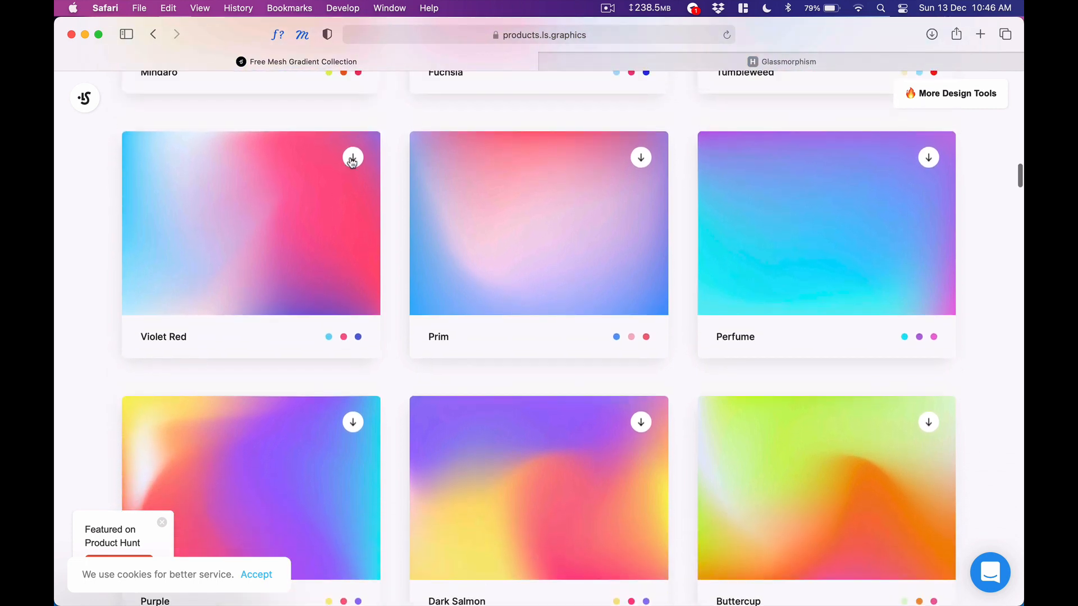
{"action": "left_click", "coordinate": [352, 160]}
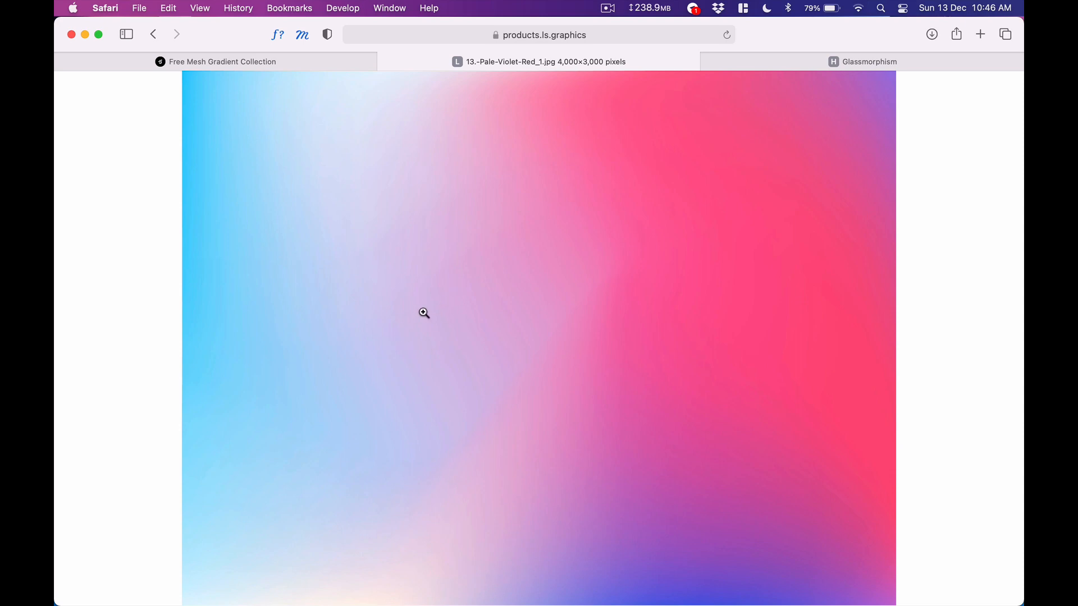
{"action": "right_click", "coordinate": [459, 284]}
{"action": "left_click", "coordinate": [551, 308]}
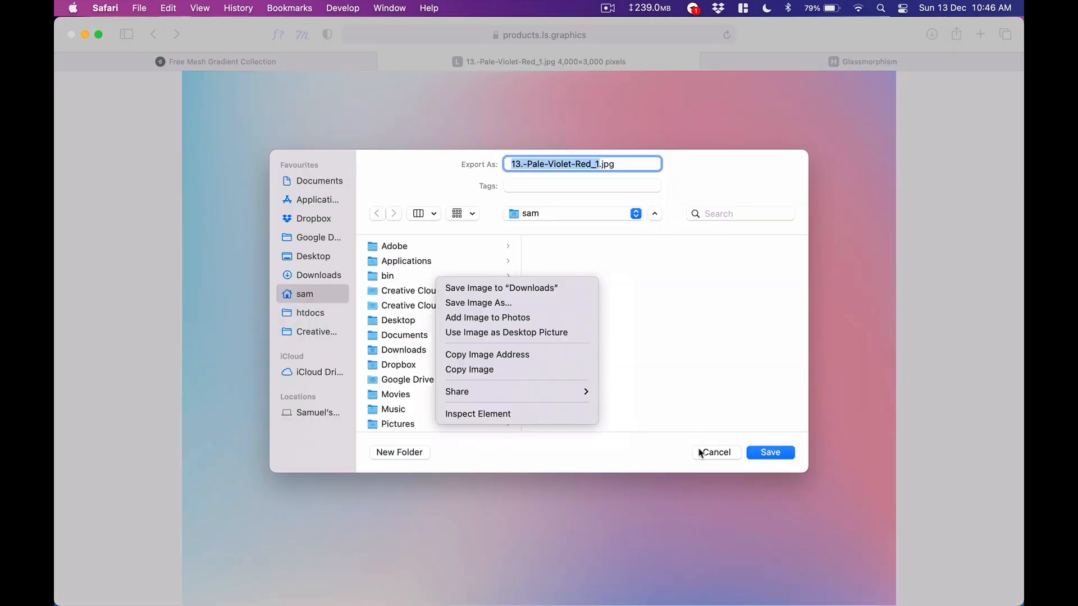
{"action": "left_click", "coordinate": [702, 452]}
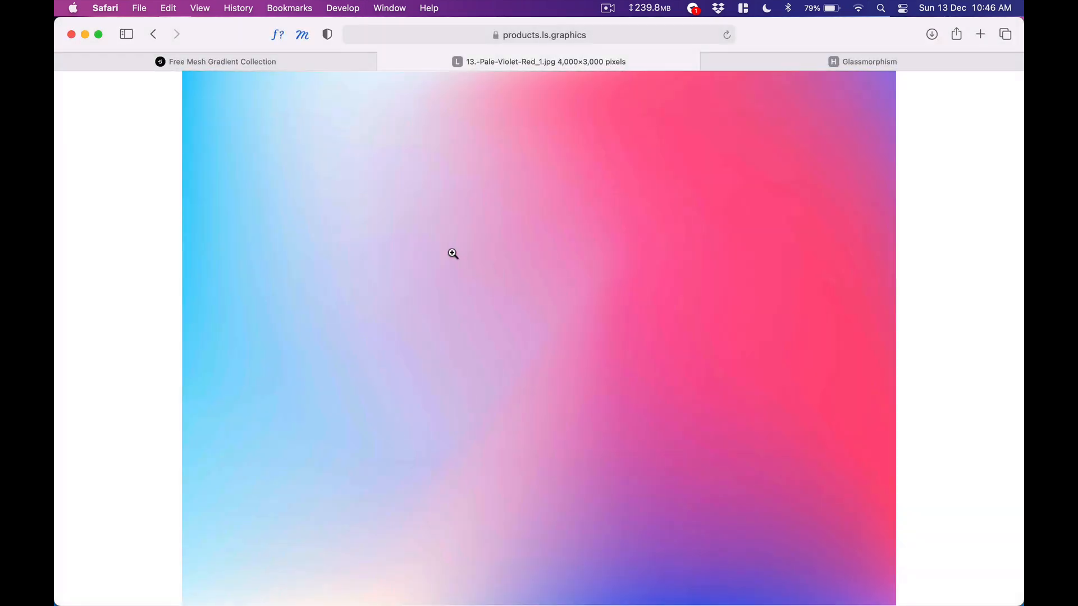
Copy the gradient image and paste it into the Glassmorphic file in Figma as the background.
{"action": "right_click", "coordinate": [483, 218]}
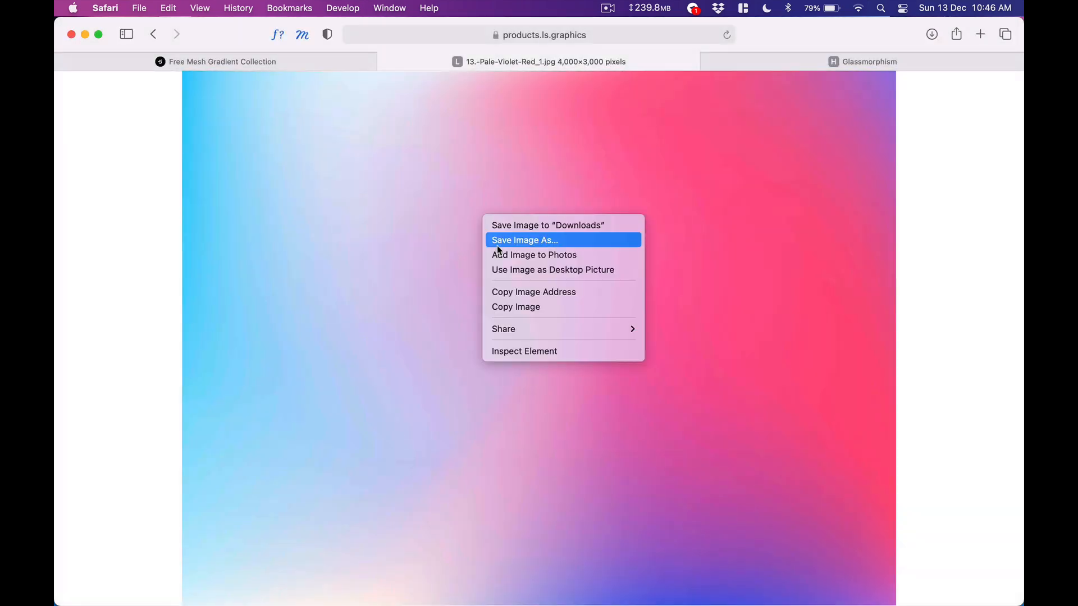
{"action": "left_click", "coordinate": [511, 307]}
{"action": "mouse_move", "coordinate": [674, 603]}
{"action": "left_click", "coordinate": [766, 587]}
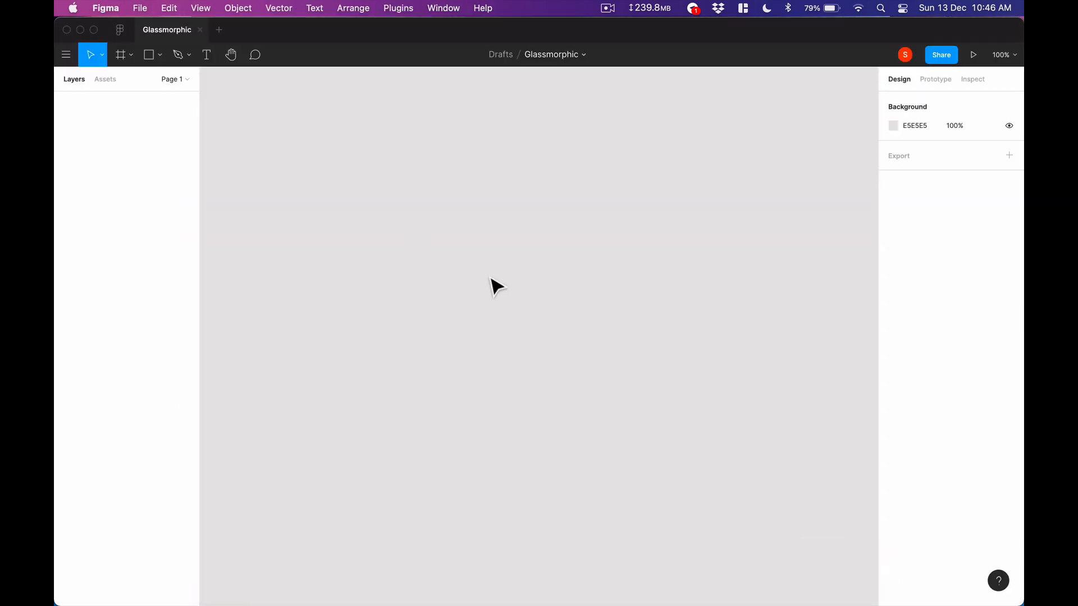
{"action": "key", "text": "cmd+v"}
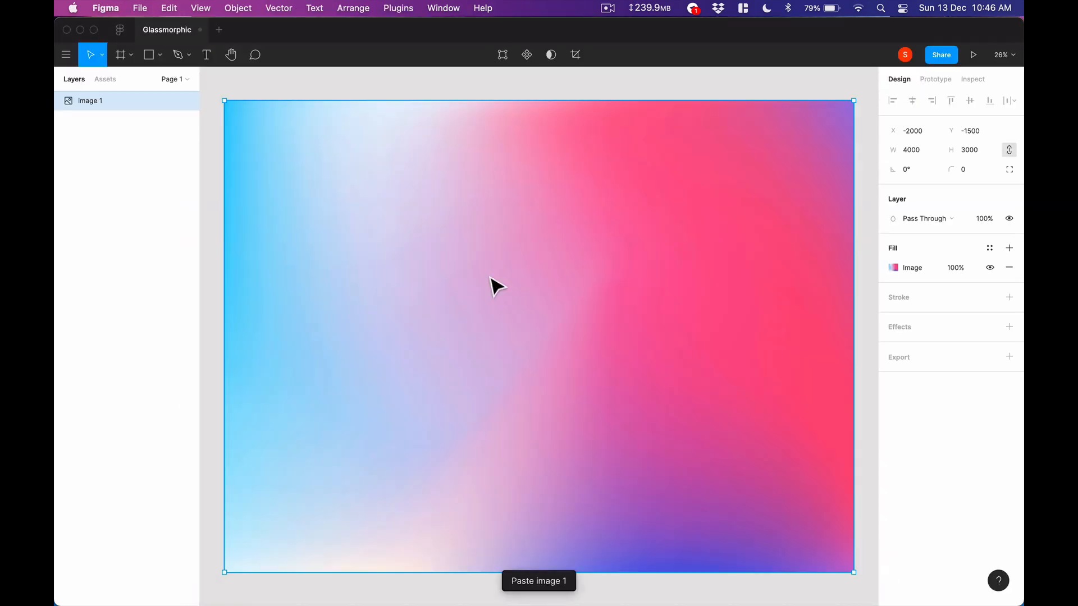
{"action": "left_click", "coordinate": [551, 86]}
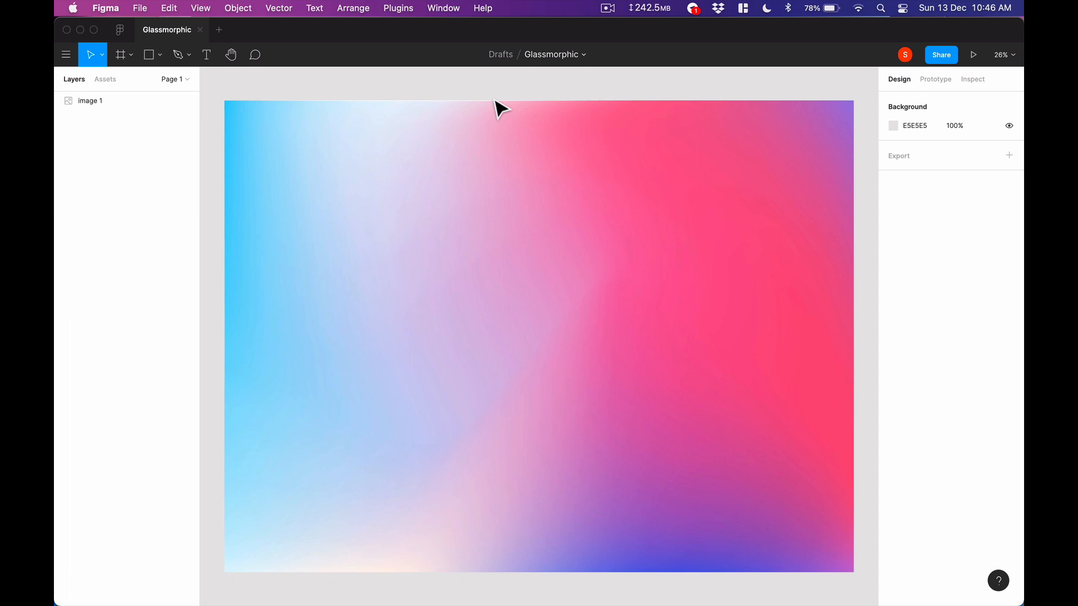
Draw an upright rectangle about 1638 × 2088 over the right half of the gradient image.
{"action": "key", "text": "r"}
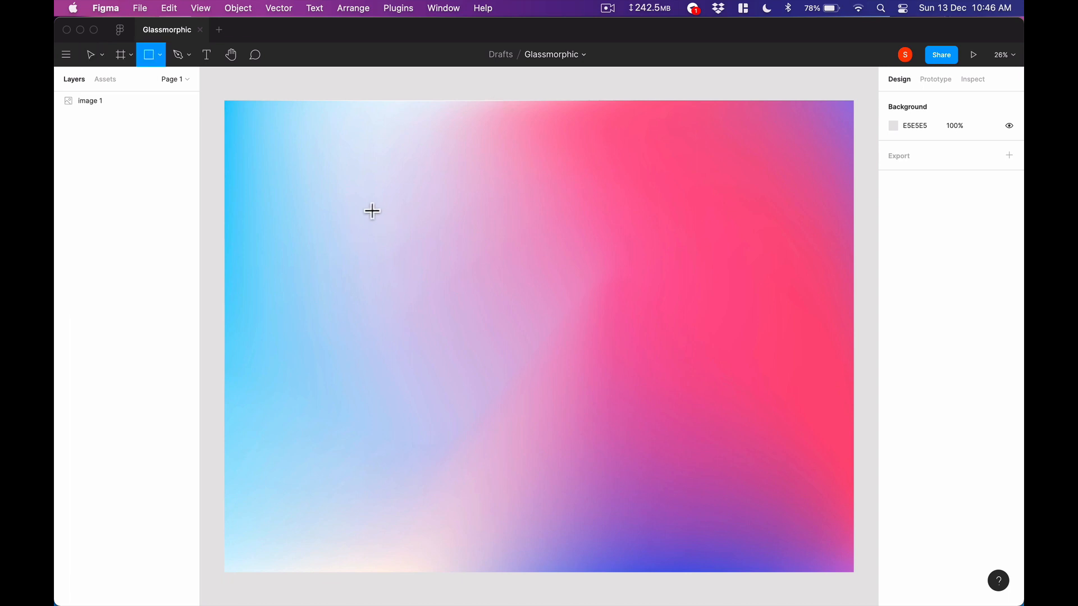
{"action": "left_click_drag", "start_coordinate": [539, 176], "coordinate": [797, 505]}
{"action": "mouse_move", "coordinate": [704, 377]}
{"action": "left_mouse_down"}
{"action": "mouse_move", "coordinate": [671, 357]}
{"action": "mouse_move", "coordinate": [696, 374]}
{"action": "left_mouse_up"}
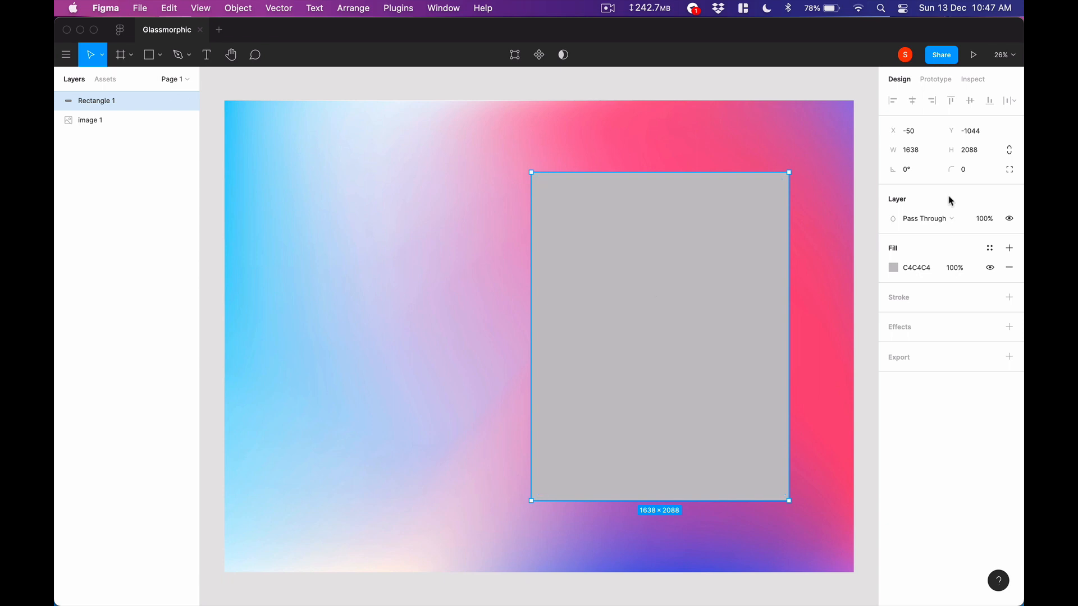
Round the rectangle's corners with a radius of 60.
{"action": "left_click", "coordinate": [955, 168]}
{"action": "type", "text": "6"}
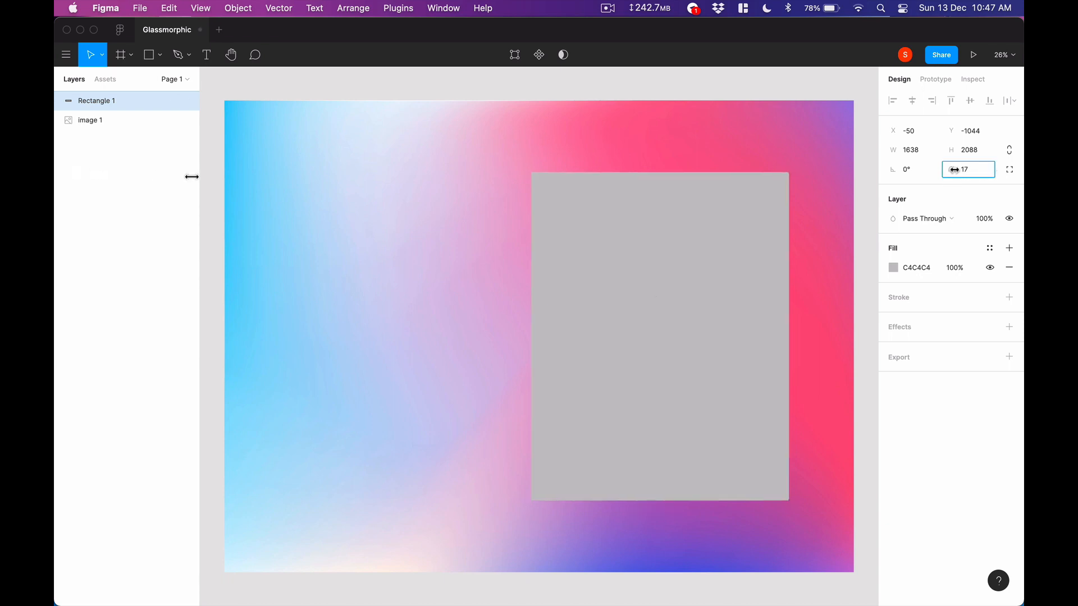
{"action": "left_click_drag", "start_coordinate": [955, 170], "coordinate": [982, 171]}
{"action": "left_click", "coordinate": [982, 171]}
{"action": "type", "text": "50"}
{"action": "key", "text": "Return"}
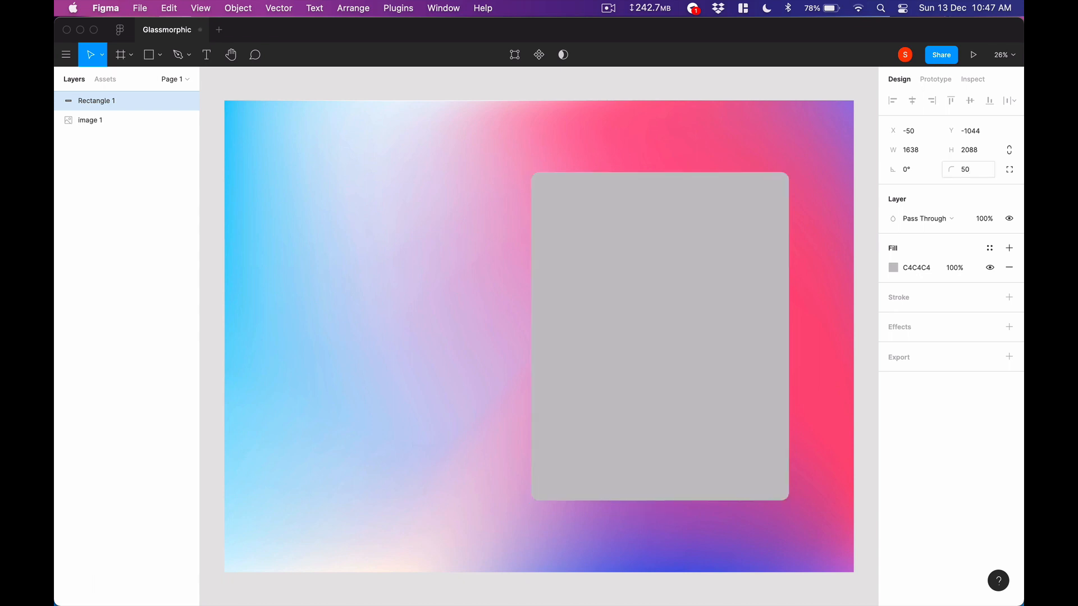
{"action": "left_click", "coordinate": [967, 169]}
{"action": "type", "text": "60"}
{"action": "key", "text": "Return"}
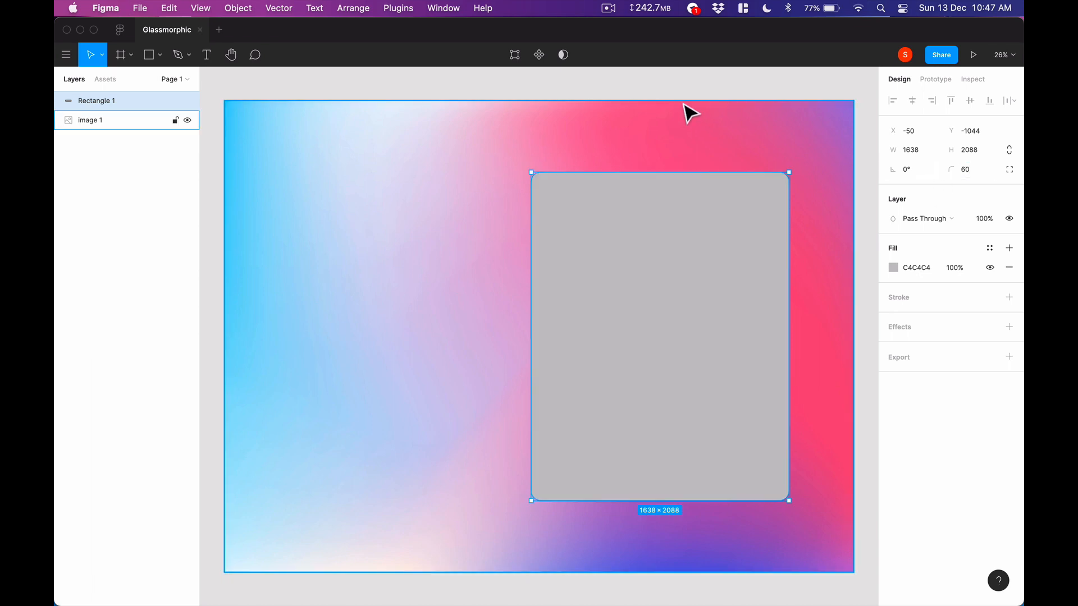
{"action": "left_click", "coordinate": [637, 93]}
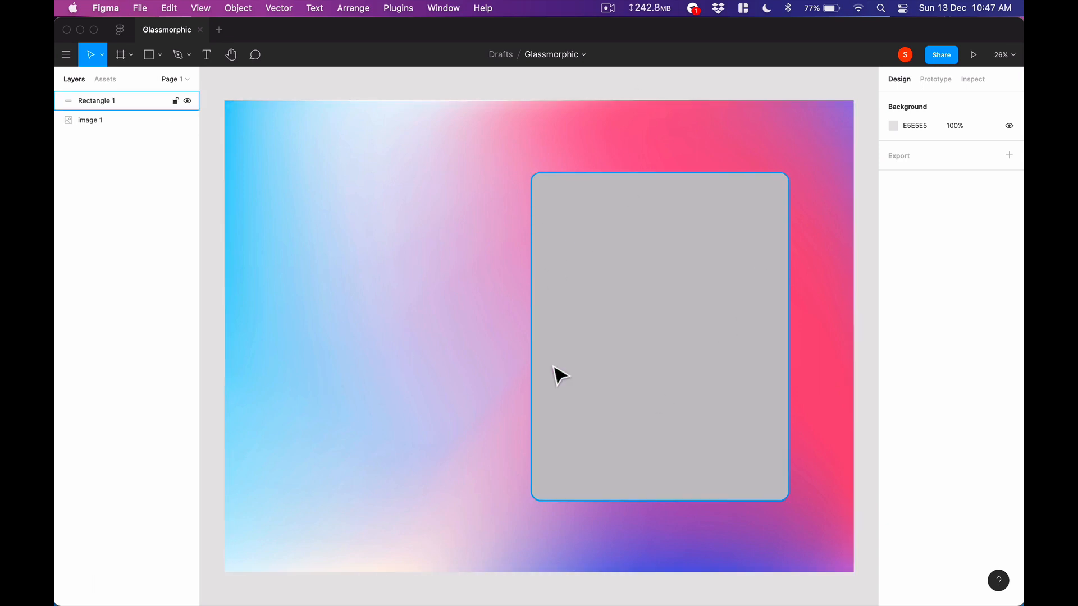
Change the rounded rectangle's fill to a linear gradient running diagonally from its top-left corner to its bottom-right corner.
{"action": "left_click", "coordinate": [629, 306]}
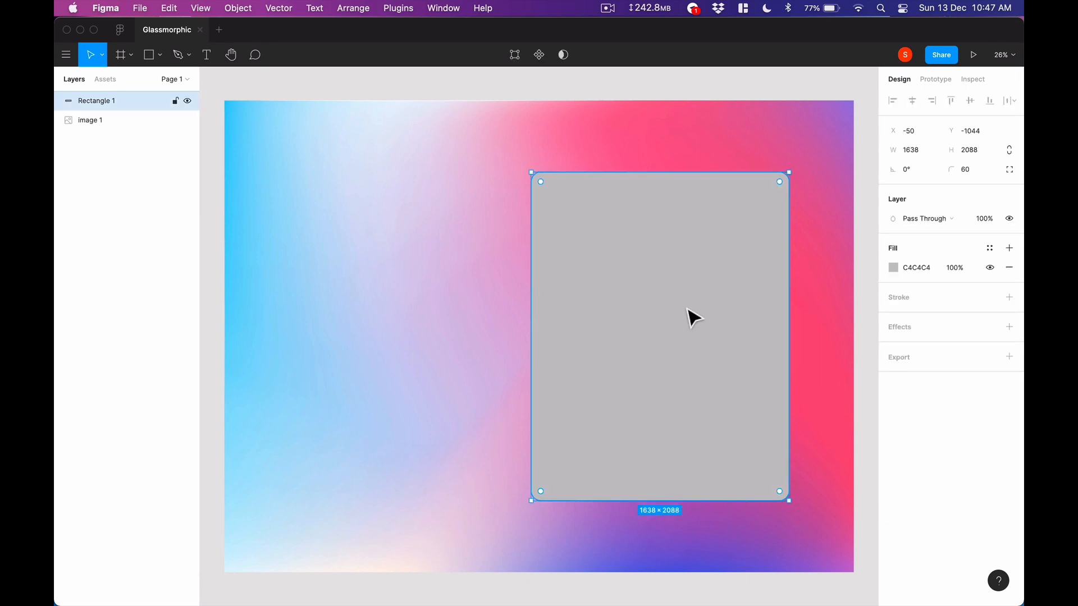
{"action": "left_click", "coordinate": [893, 268]}
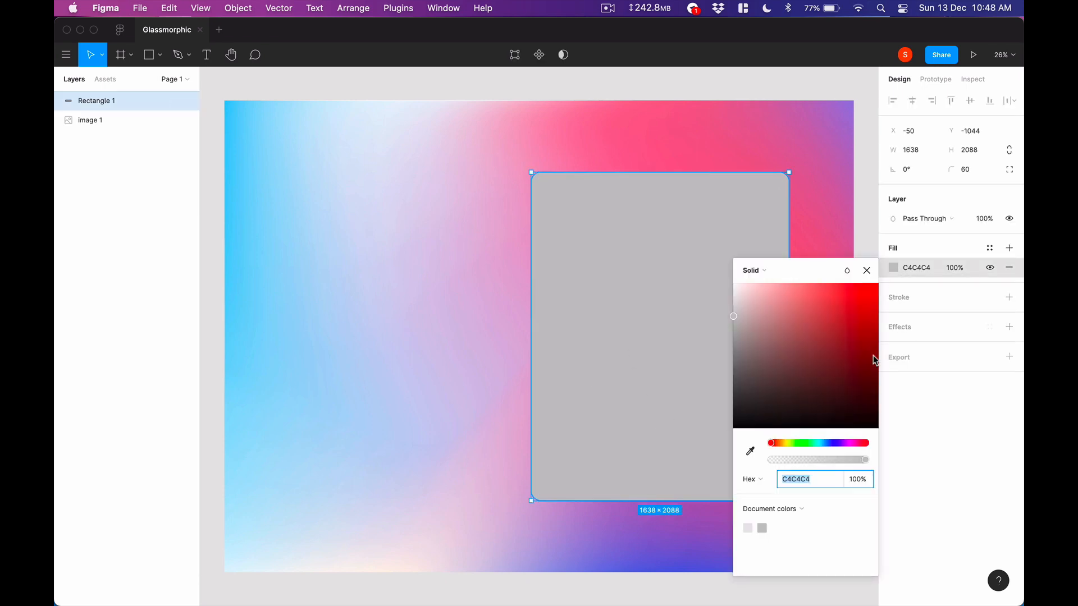
{"action": "left_click", "coordinate": [753, 270]}
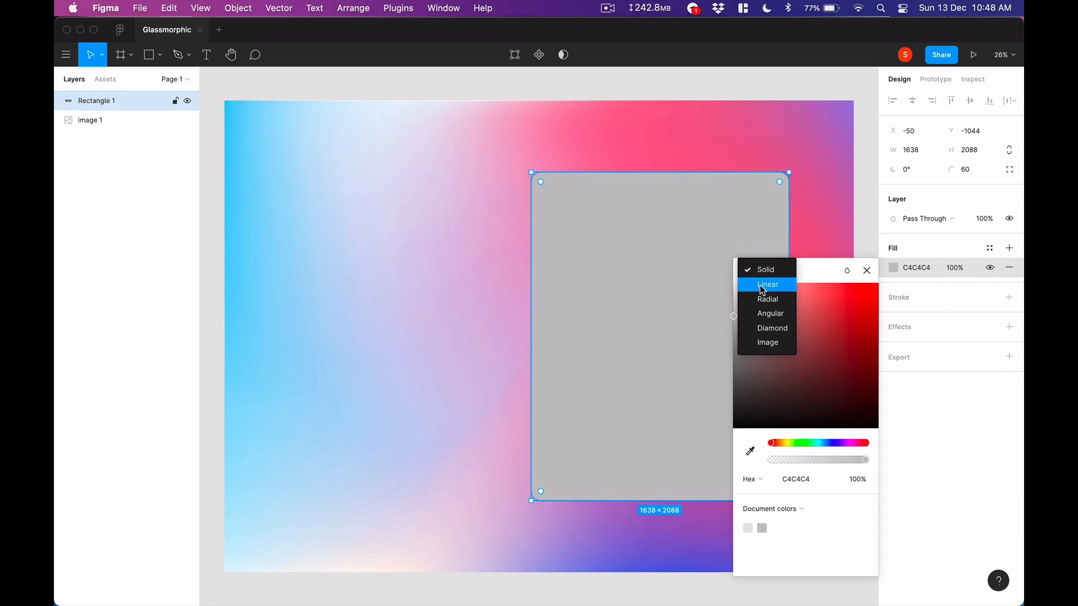
{"action": "left_click", "coordinate": [760, 284]}
{"action": "left_click_drag", "start_coordinate": [670, 174], "coordinate": [542, 180]}
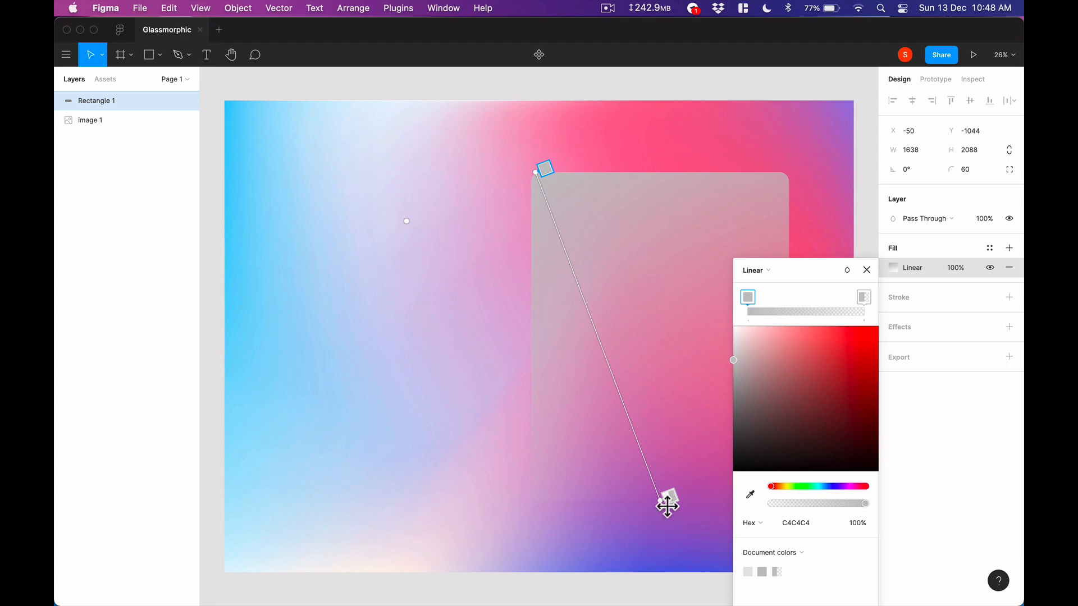
{"action": "left_click_drag", "start_coordinate": [667, 503], "coordinate": [806, 514]}
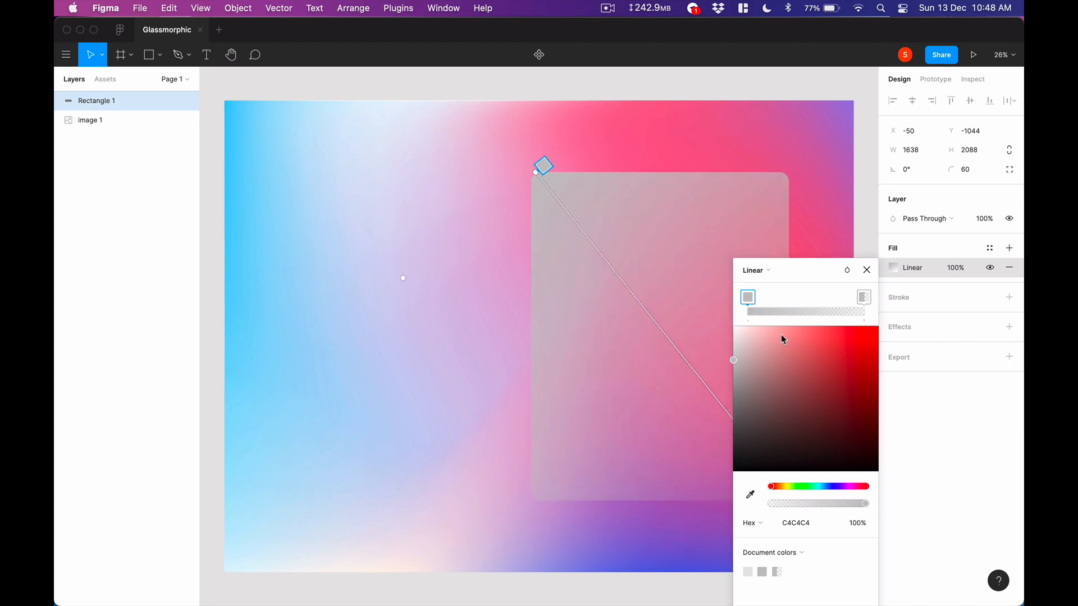
Set both stops of the card's gradient to white (FFFFFF), keeping the end stop at 0% opacity.
{"action": "left_click_drag", "start_coordinate": [739, 350], "coordinate": [732, 304]}
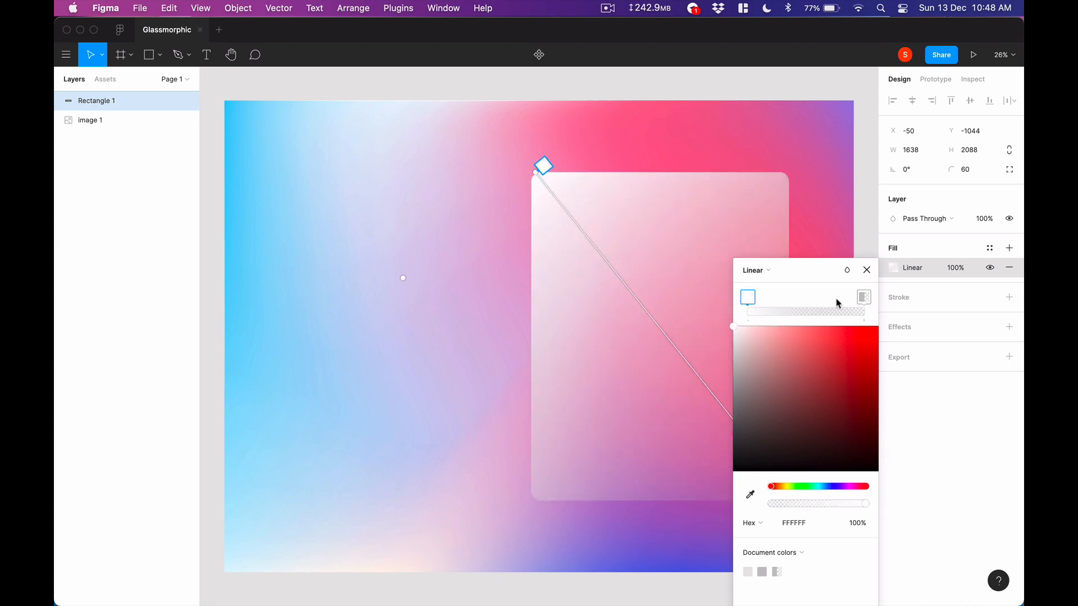
{"action": "left_click", "coordinate": [863, 298]}
{"action": "left_click_drag", "start_coordinate": [767, 353], "coordinate": [733, 315]}
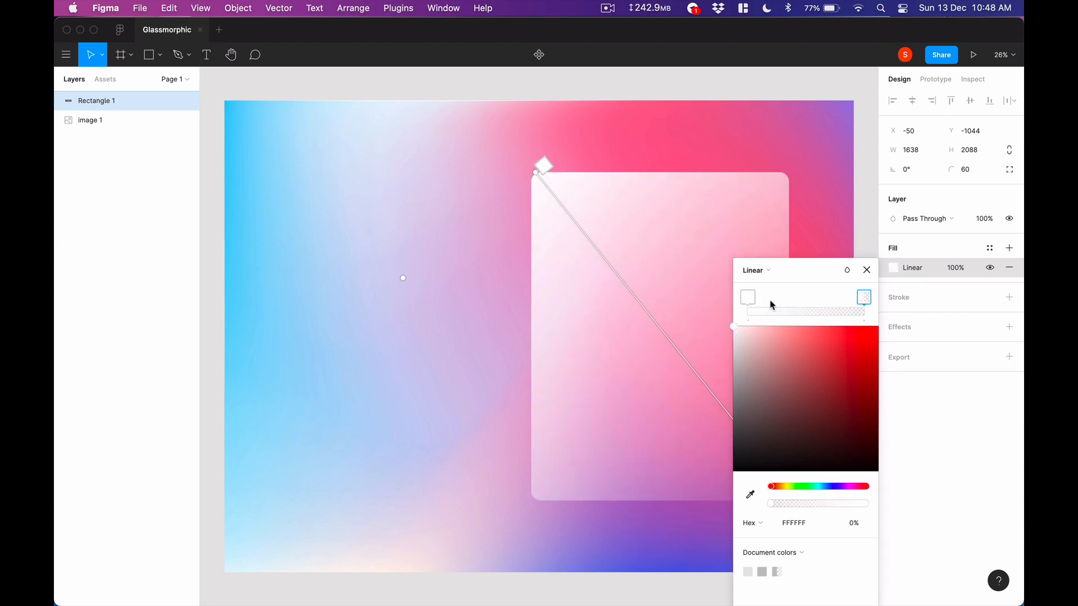
{"action": "left_click", "coordinate": [864, 267]}
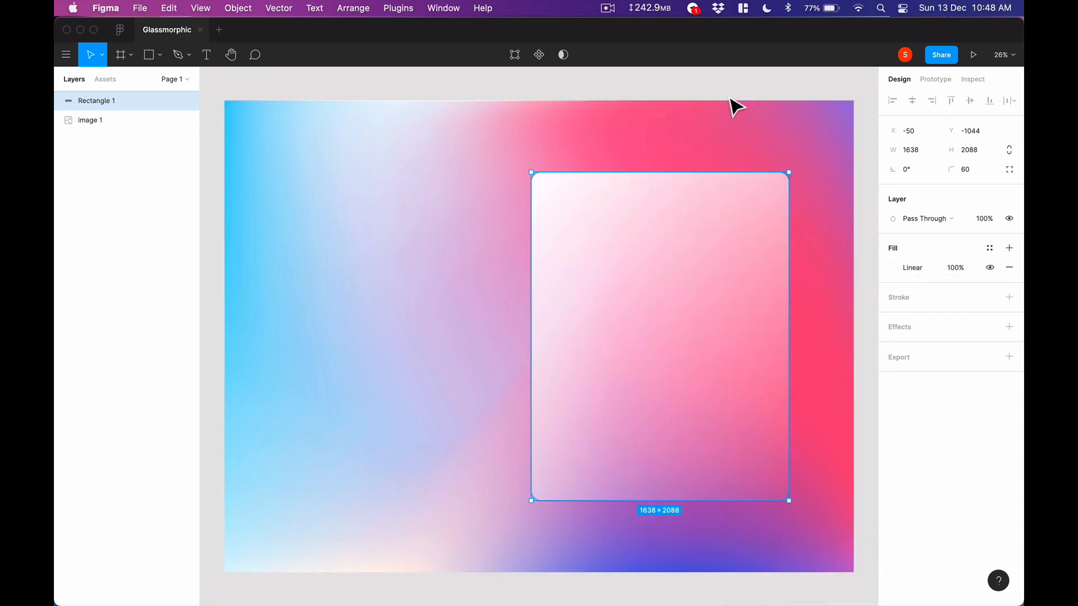
{"action": "left_click", "coordinate": [737, 80]}
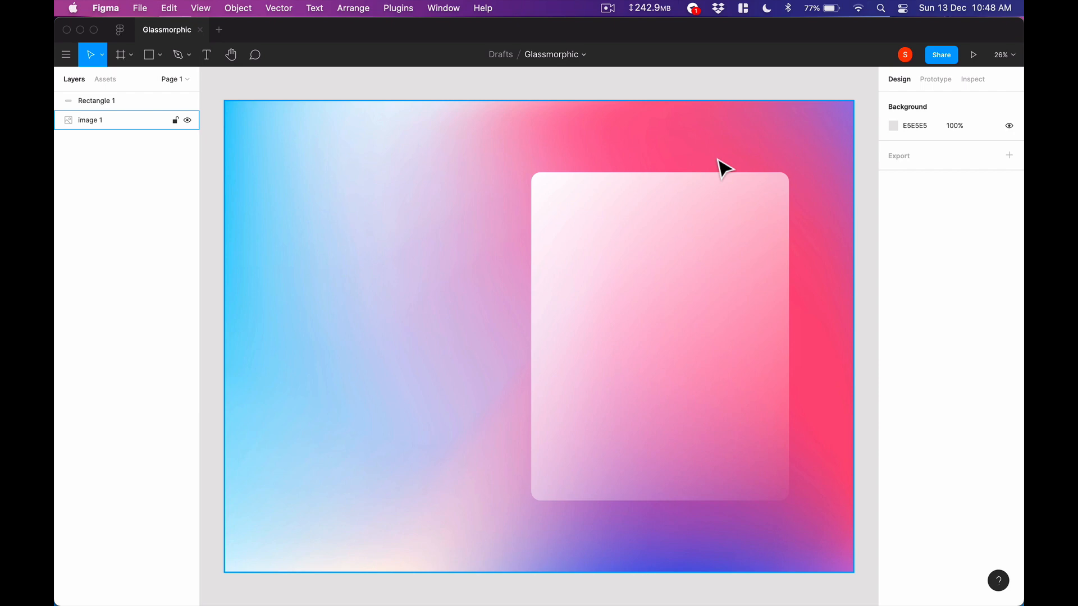
Add a background blur effect to the card with a blur value of 40.
{"action": "left_click", "coordinate": [653, 362]}
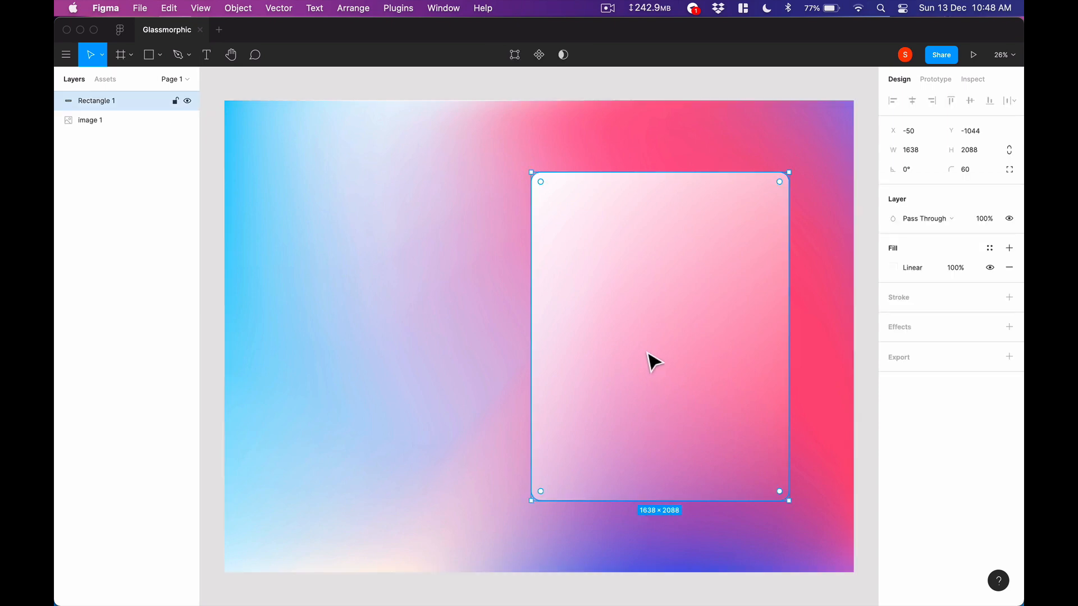
{"action": "left_click", "coordinate": [932, 330]}
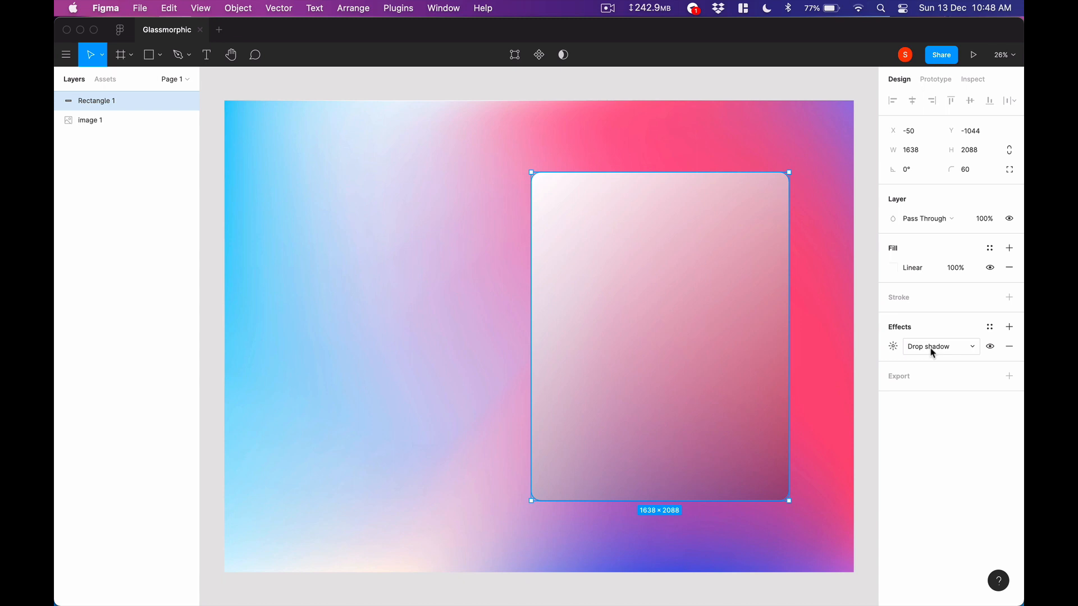
{"action": "left_click", "coordinate": [932, 352]}
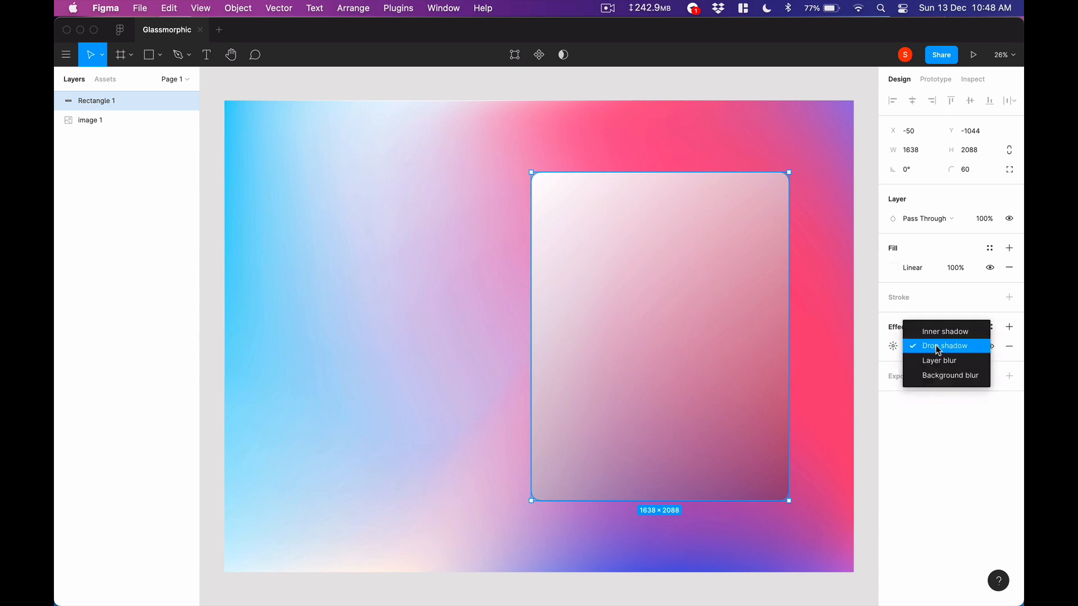
{"action": "left_click", "coordinate": [933, 378]}
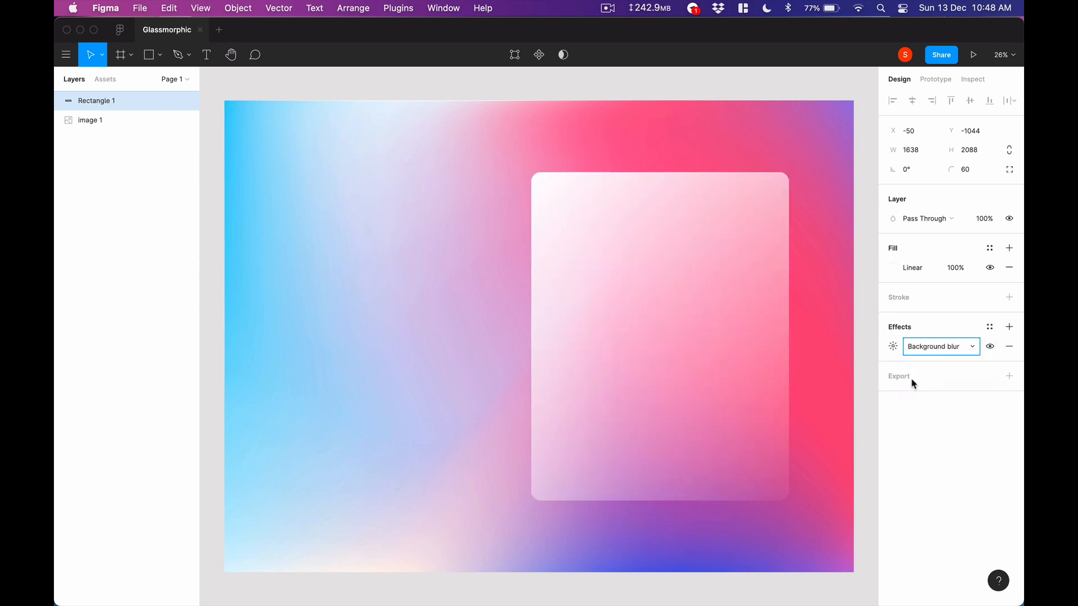
{"action": "left_click", "coordinate": [893, 347]}
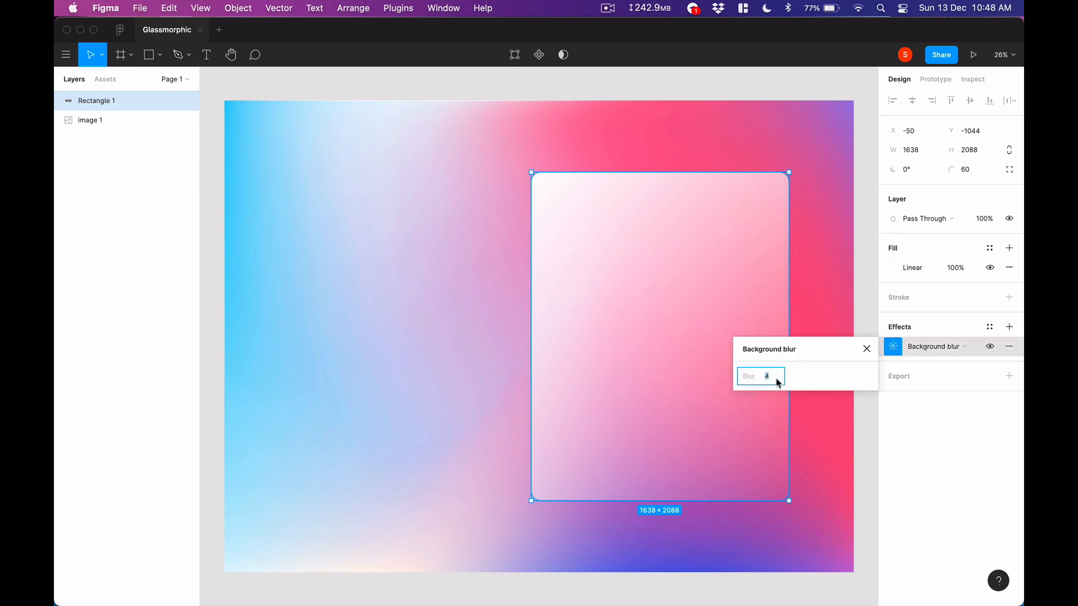
{"action": "type", "text": "40"}
{"action": "key", "text": "Return"}
{"action": "left_click", "coordinate": [870, 212]}
Add a drop shadow to the card with an X offset of 25 and a Y offset of 53.
{"action": "left_click", "coordinate": [697, 250]}
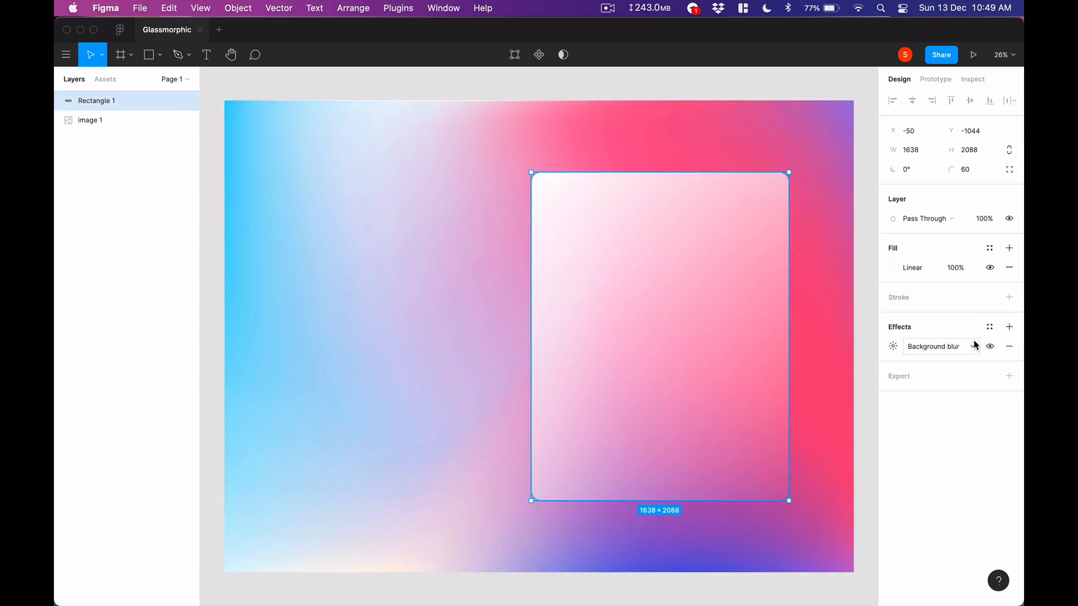
{"action": "left_click", "coordinate": [1009, 326]}
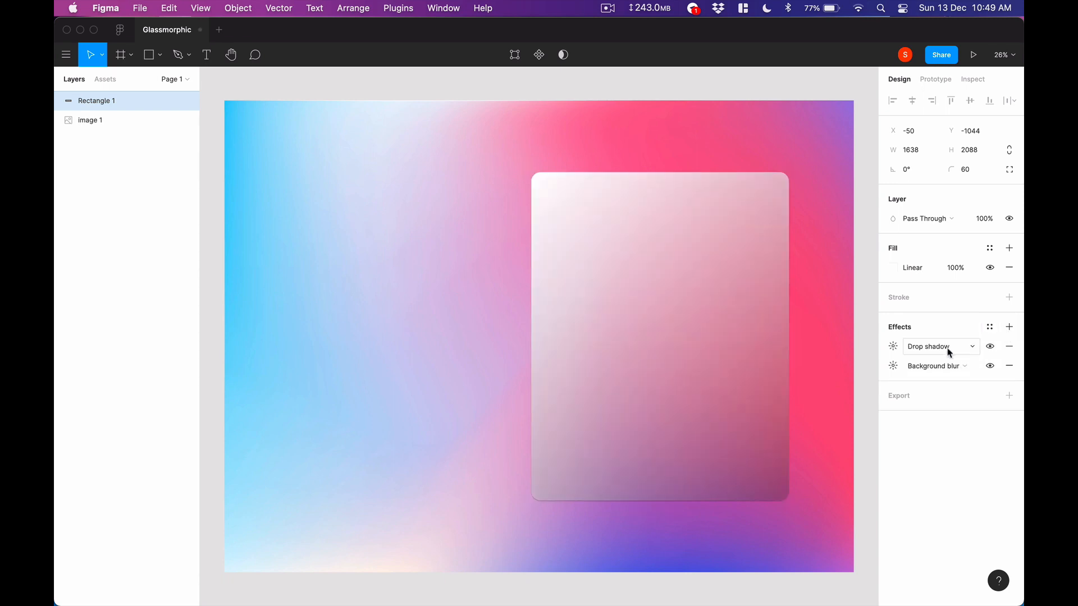
{"action": "left_click", "coordinate": [948, 348]}
{"action": "left_click", "coordinate": [961, 297]}
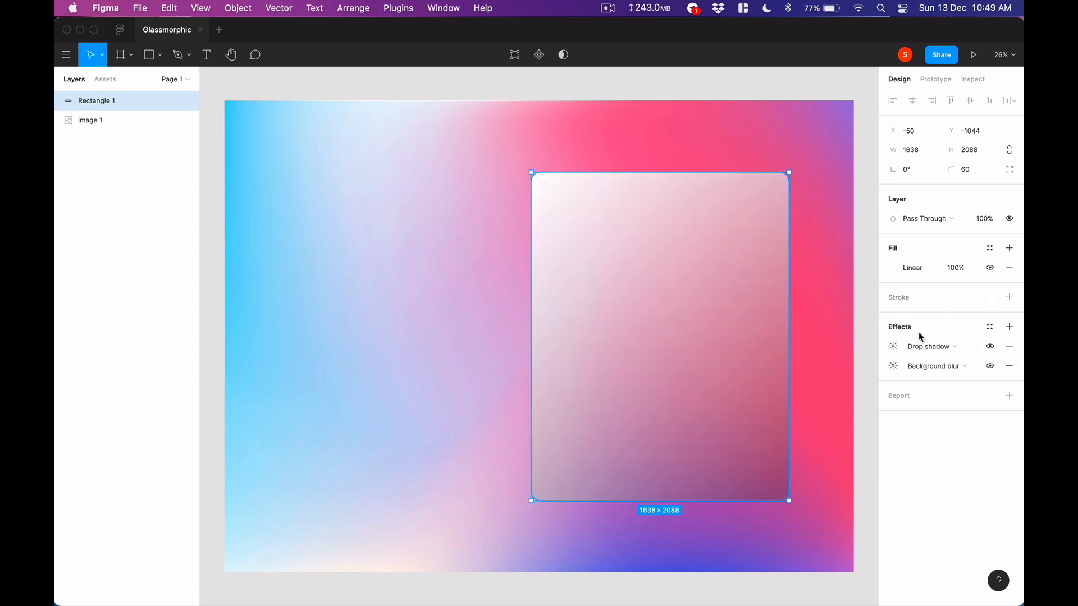
{"action": "left_click", "coordinate": [893, 347]}
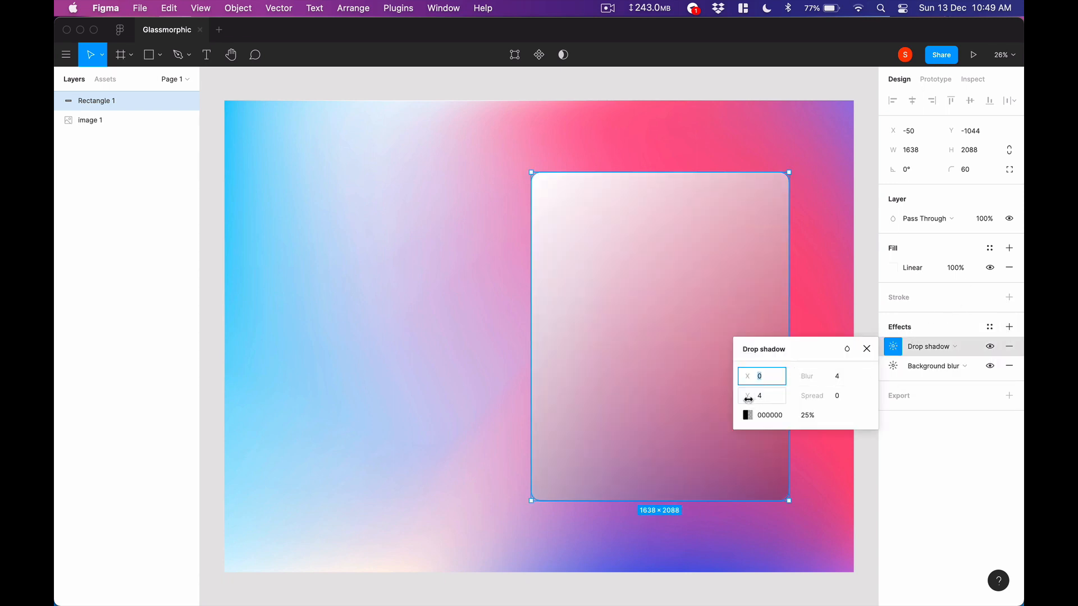
{"action": "left_click_drag", "start_coordinate": [747, 397], "coordinate": [811, 400]}
{"action": "type", "text": "25"}
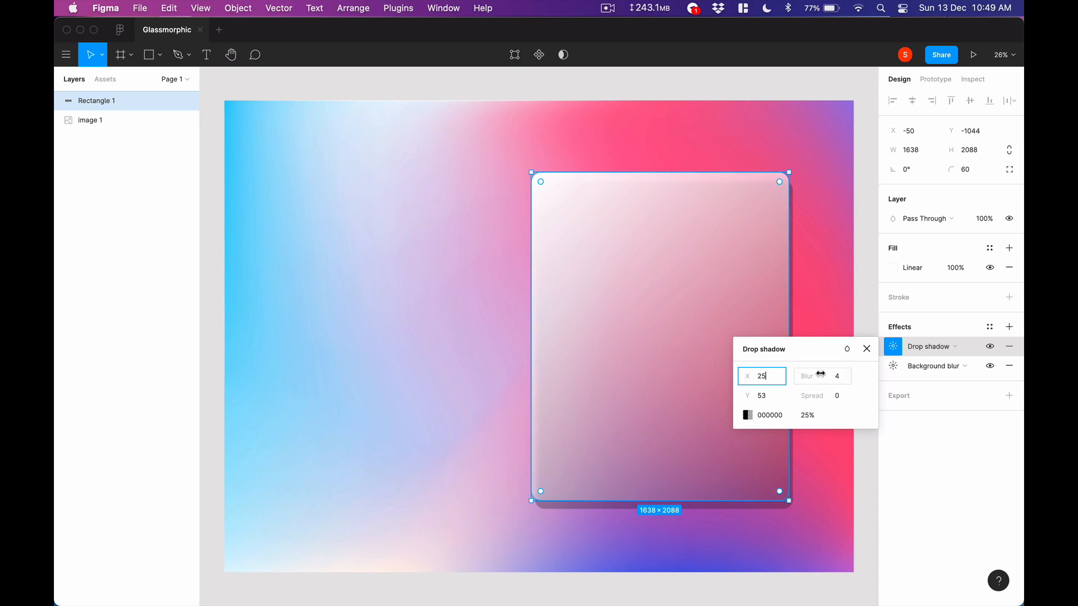
Set the drop shadow's blur to 100.
{"action": "left_click_drag", "start_coordinate": [820, 375], "coordinate": [901, 380]}
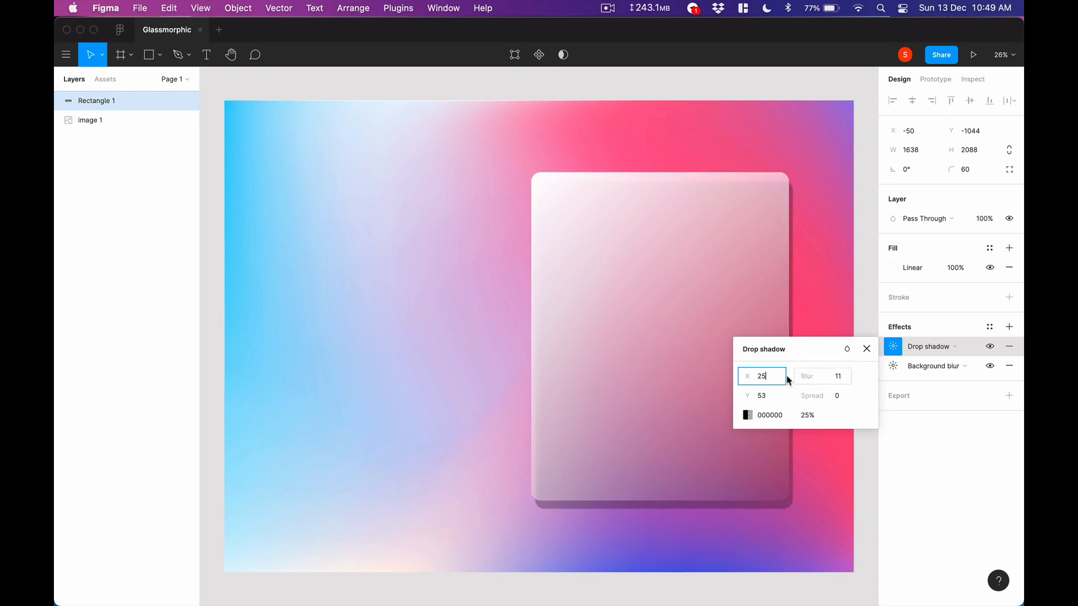
{"action": "left_click_drag", "start_coordinate": [803, 376], "coordinate": [837, 376]}
{"action": "left_click", "coordinate": [838, 377]}
{"action": "type", "text": "100"}
{"action": "key", "text": "Return"}
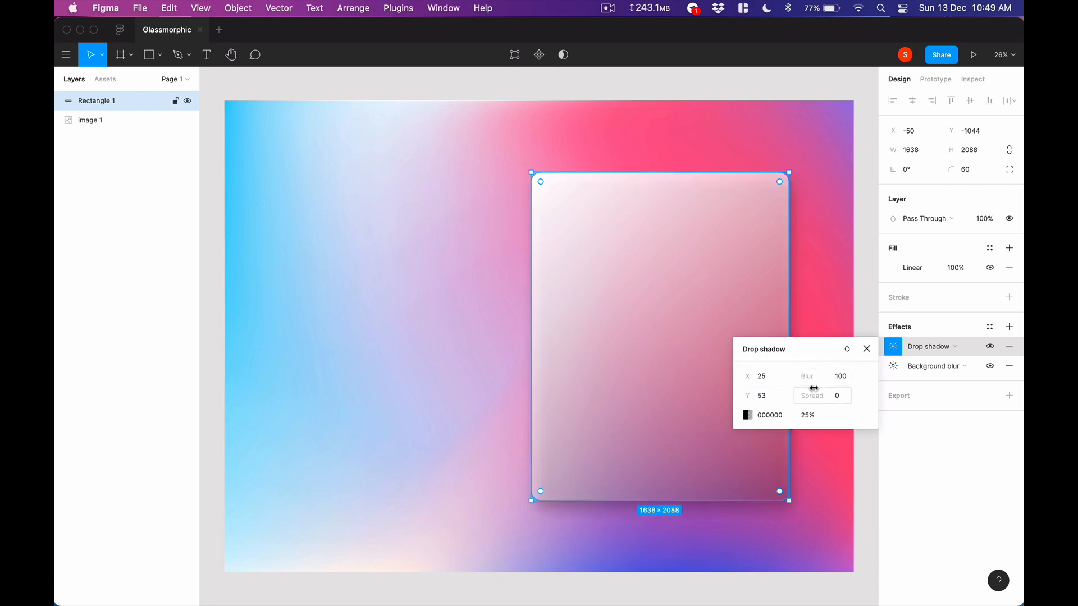
Reduce the opacity of the drop shadow's black color to 12%.
{"action": "left_click", "coordinate": [755, 416]}
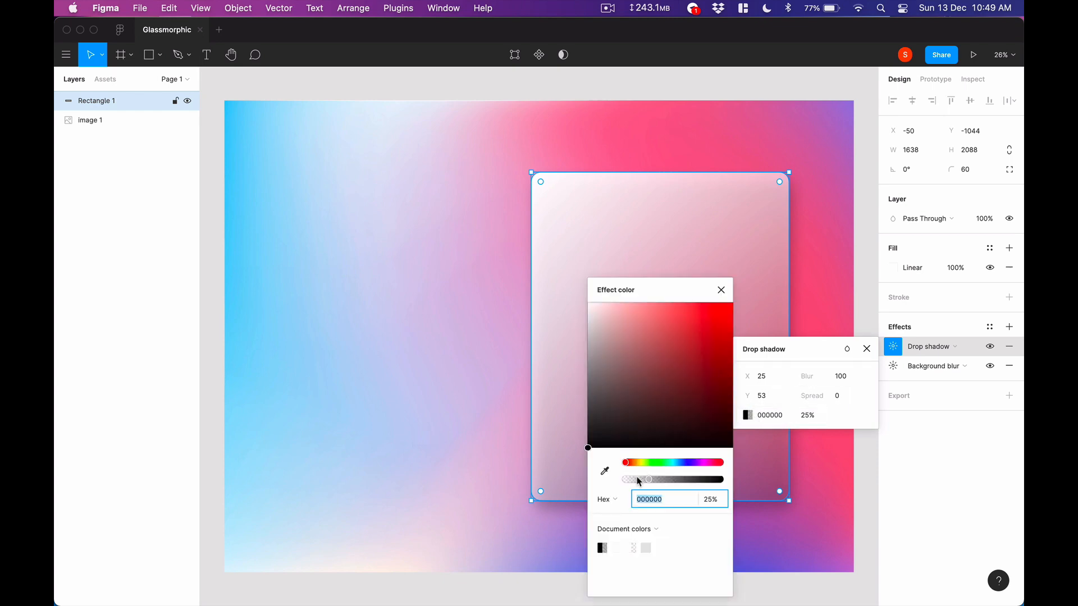
{"action": "left_click_drag", "start_coordinate": [649, 480], "coordinate": [636, 481]}
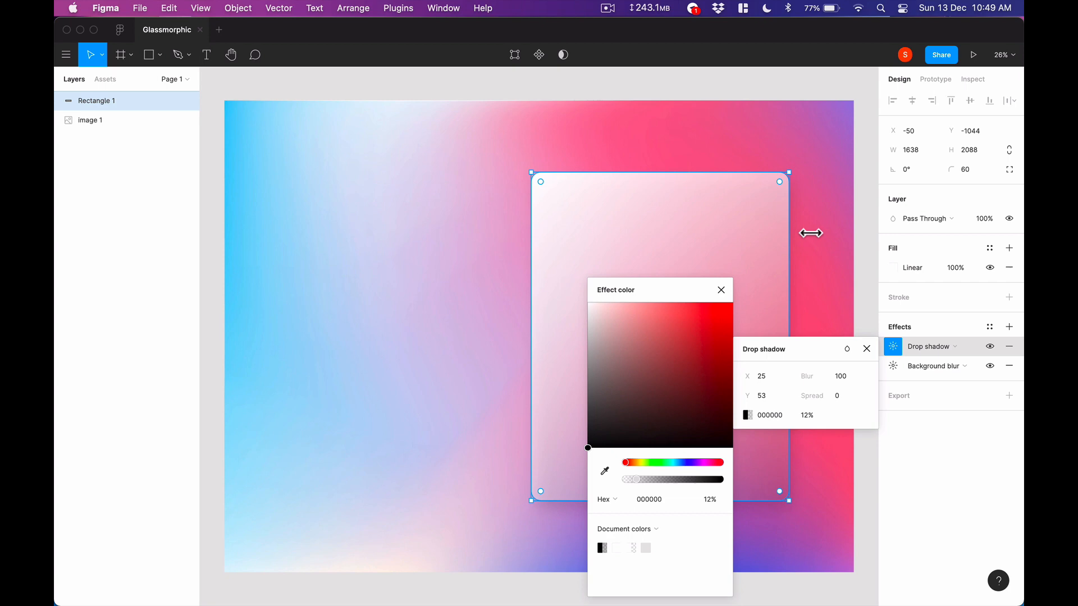
{"action": "left_click", "coordinate": [866, 350]}
{"action": "left_click", "coordinate": [875, 243]}
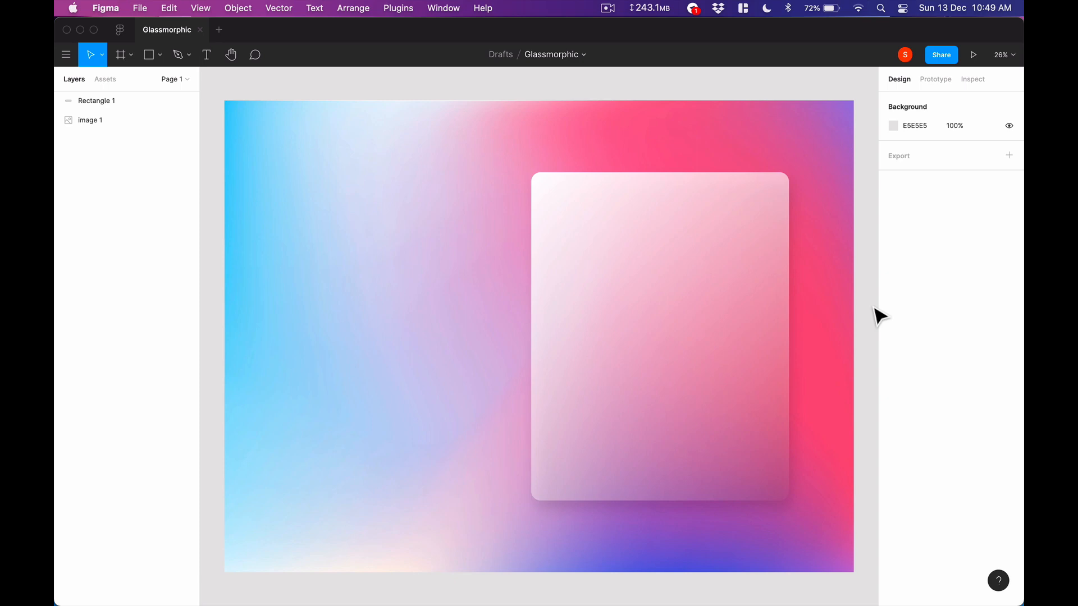
Add an inside stroke to the card and make it white (FFFFFF).
{"action": "left_click", "coordinate": [696, 306]}
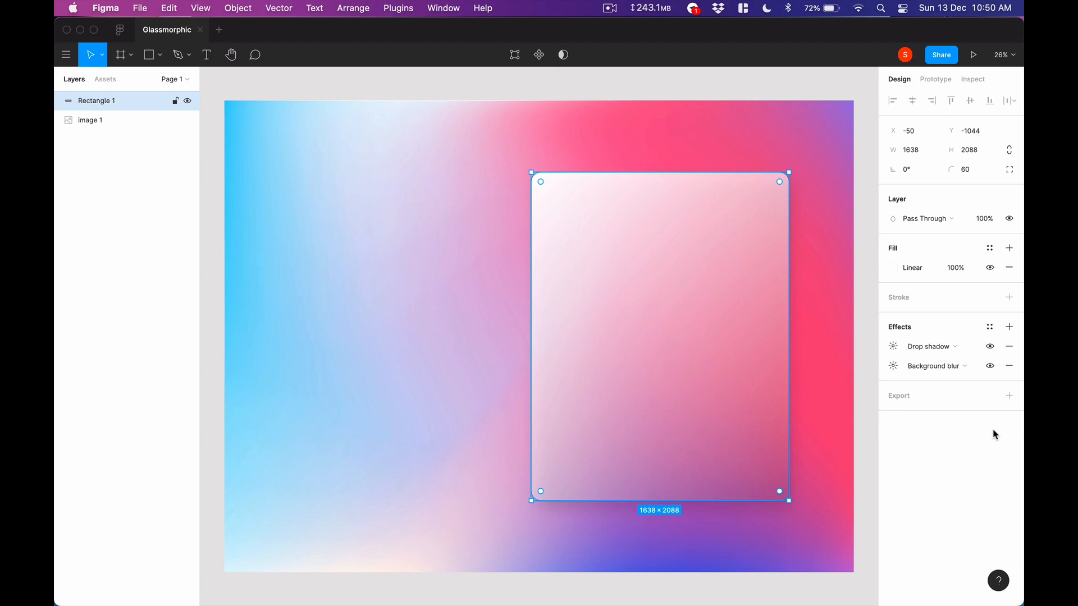
{"action": "left_click", "coordinate": [1009, 297]}
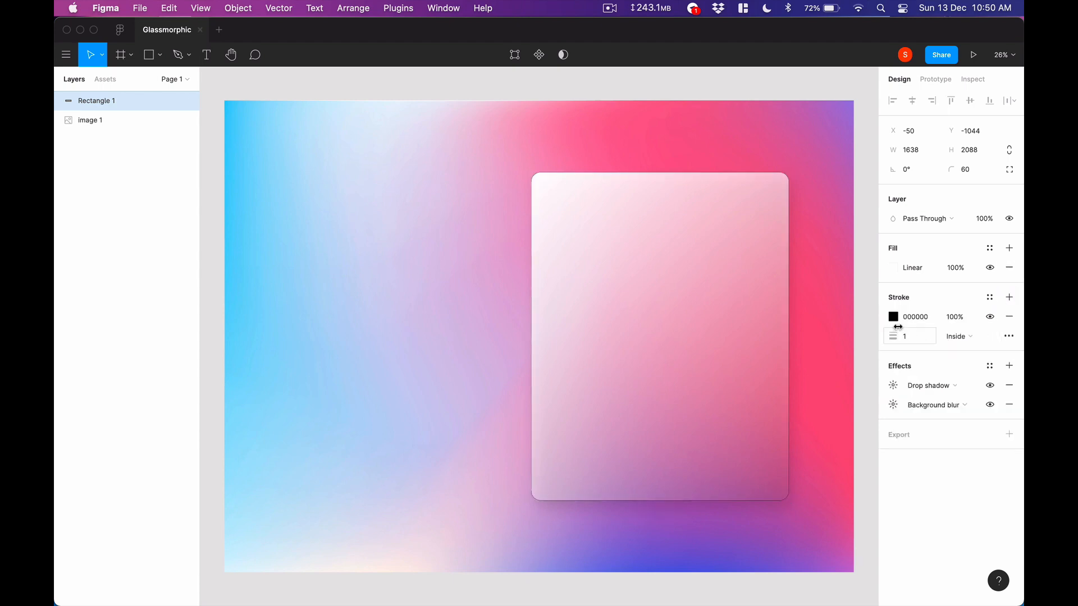
{"action": "left_click", "coordinate": [893, 318]}
{"action": "left_click_drag", "start_coordinate": [786, 342], "coordinate": [685, 272]}
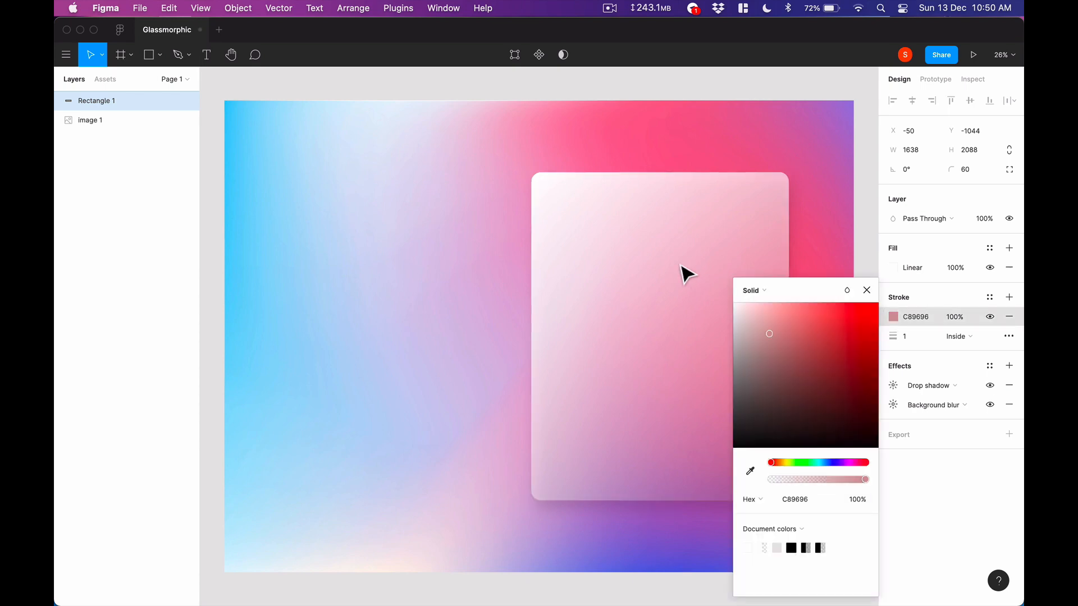
{"action": "left_click", "coordinate": [961, 502]}
{"action": "left_click", "coordinate": [843, 549]}
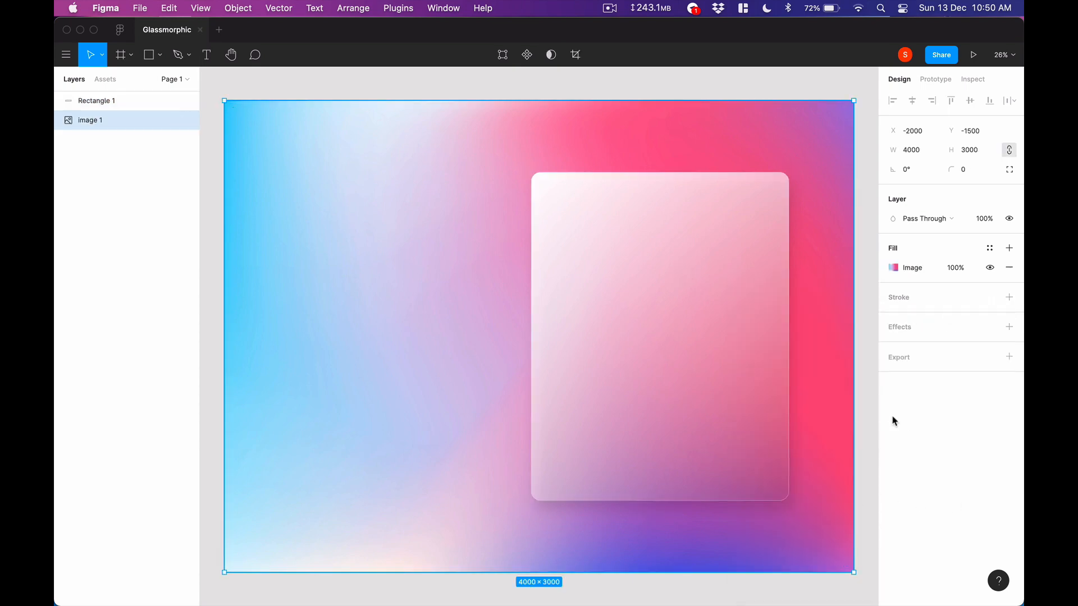
Try a weight of 14 for the card's white stroke, and settle on a weight of 4.
{"action": "left_click", "coordinate": [736, 351]}
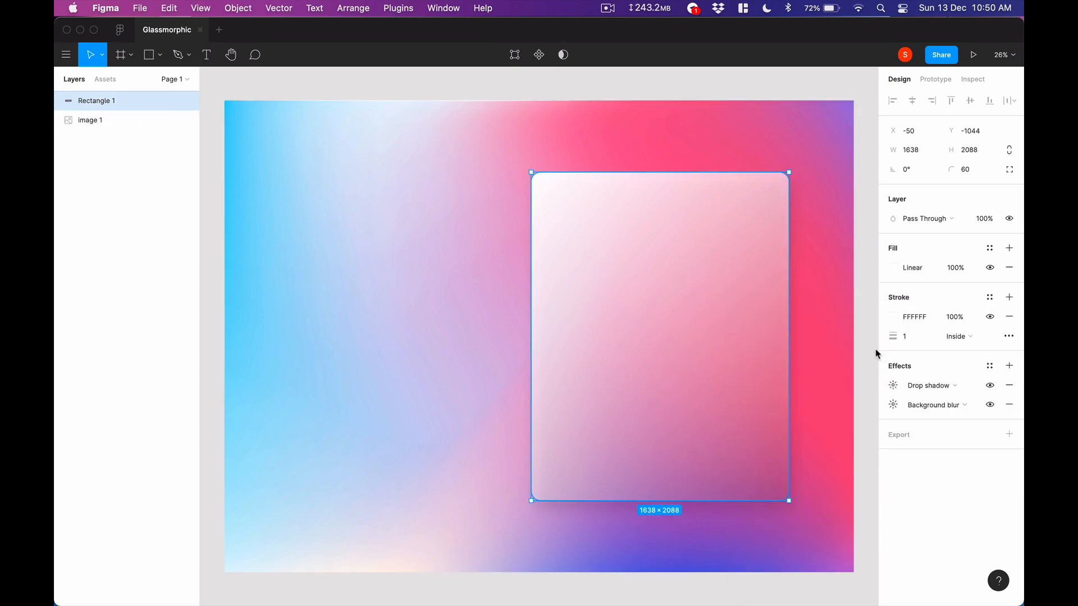
{"action": "left_click", "coordinate": [905, 339]}
{"action": "type", "text": "14"}
{"action": "key", "text": "Return"}
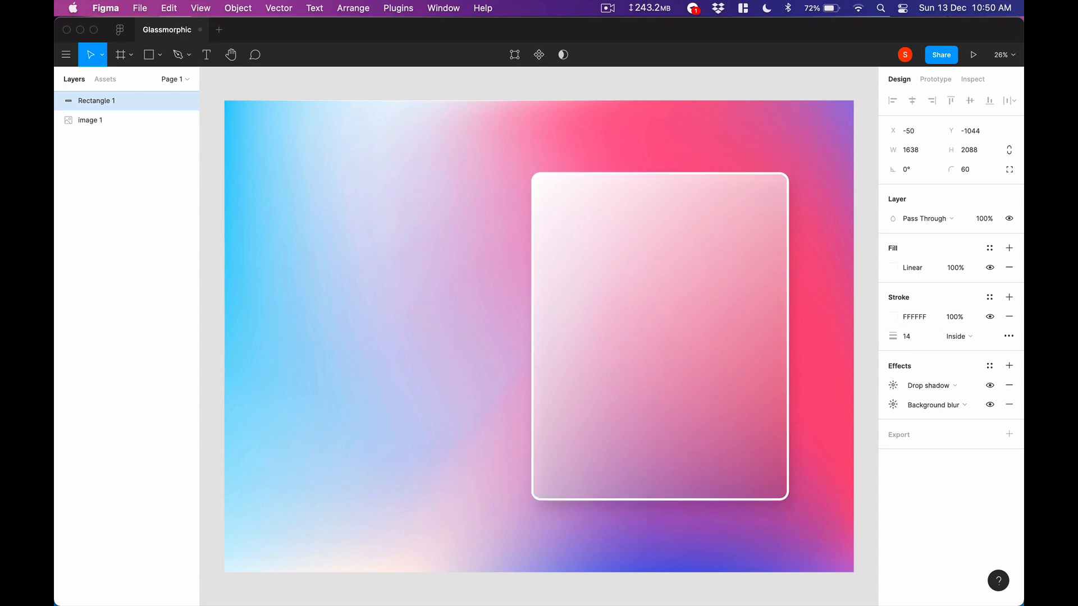
{"action": "type", "text": "4"}
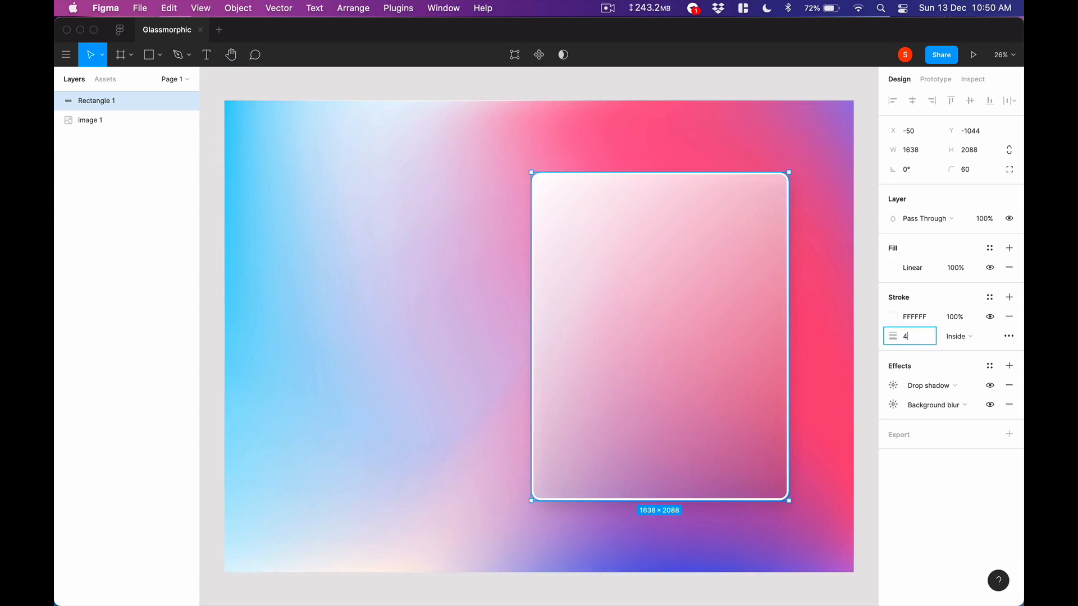
{"action": "key", "text": "Return"}
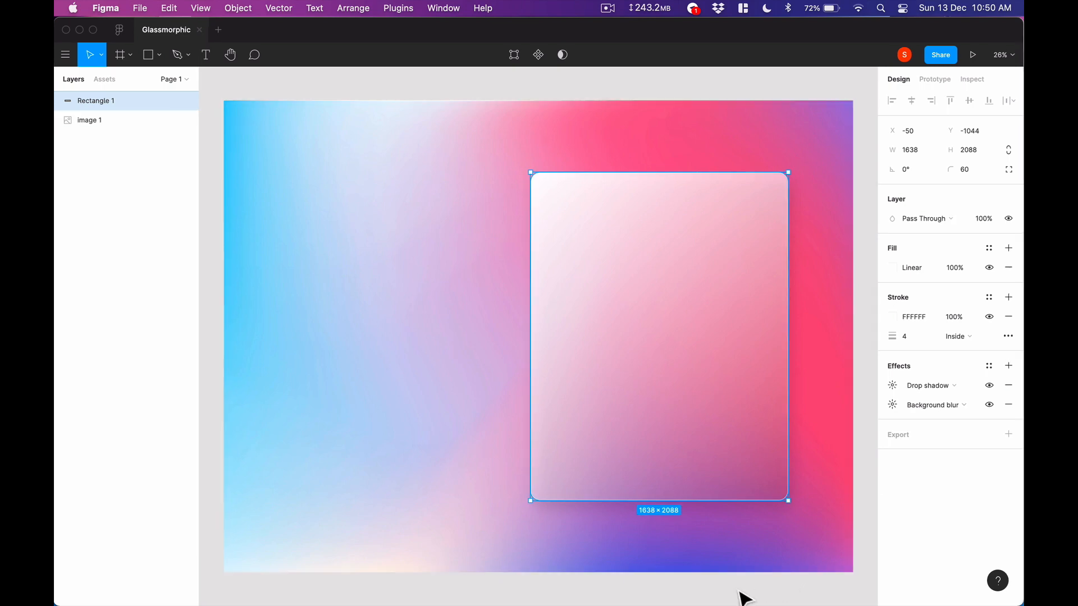
{"action": "left_click", "coordinate": [753, 600]}
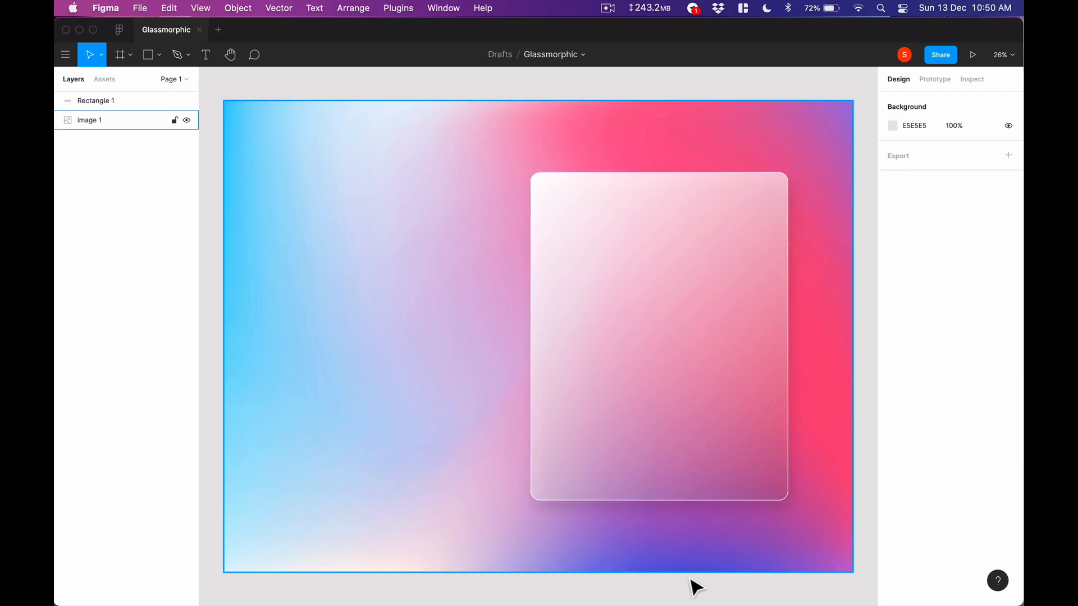
Change the card's stroke to a linear gradient running diagonally from its upper-left corner to its lower-right corner.
{"action": "left_click", "coordinate": [711, 362]}
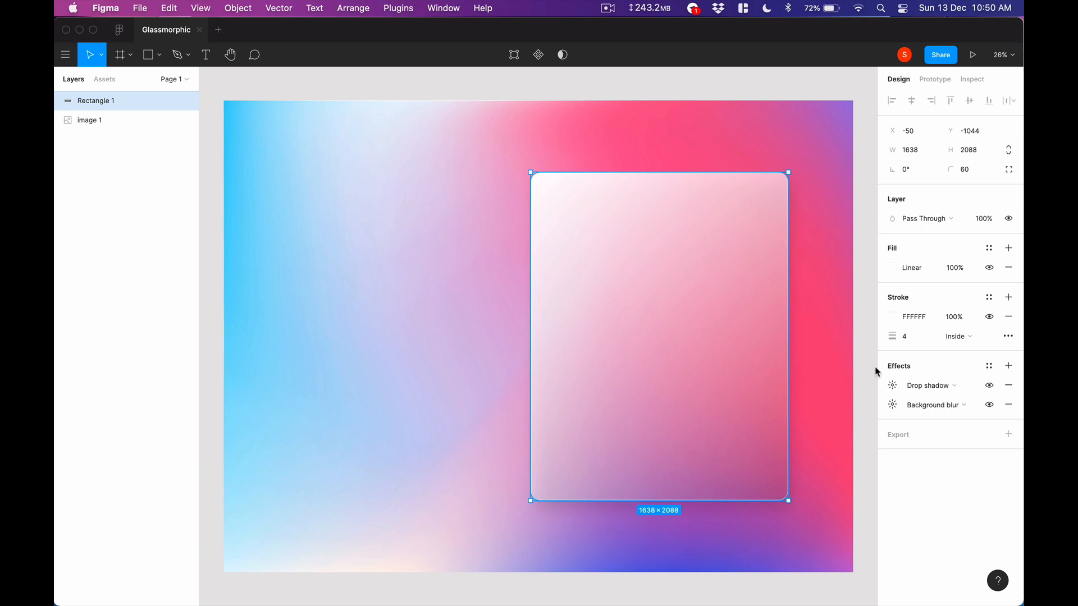
{"action": "left_click", "coordinate": [894, 322]}
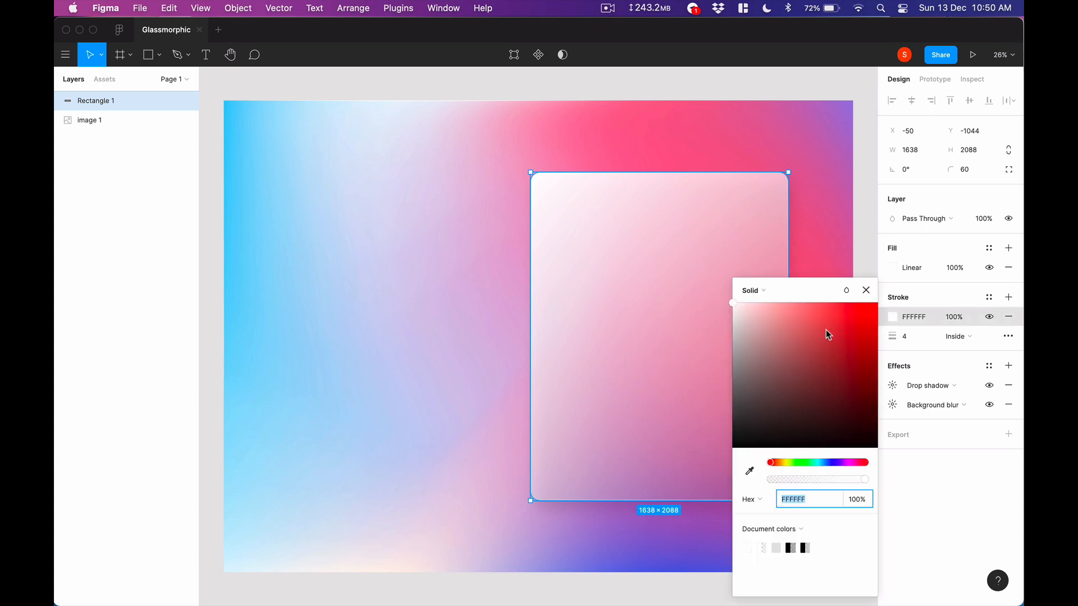
{"action": "left_click", "coordinate": [770, 293]}
{"action": "left_click", "coordinate": [766, 305]}
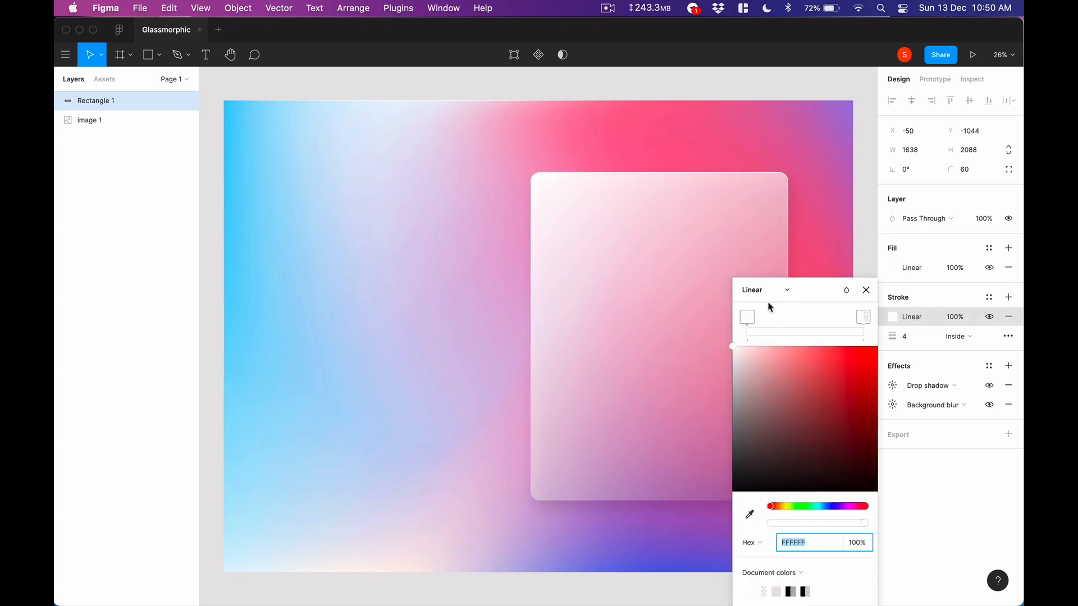
{"action": "mouse_move", "coordinate": [598, 182]}
{"action": "left_mouse_down"}
{"action": "mouse_move", "coordinate": [529, 181]}
{"action": "mouse_move", "coordinate": [540, 182]}
{"action": "left_mouse_up"}
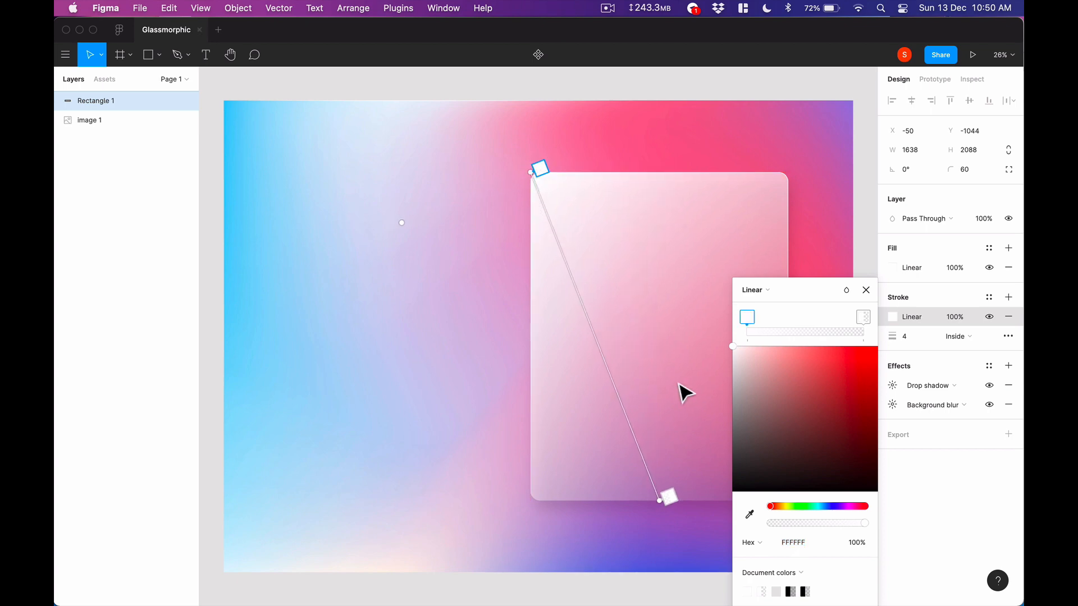
{"action": "left_click_drag", "start_coordinate": [789, 504], "coordinate": [792, 505]}
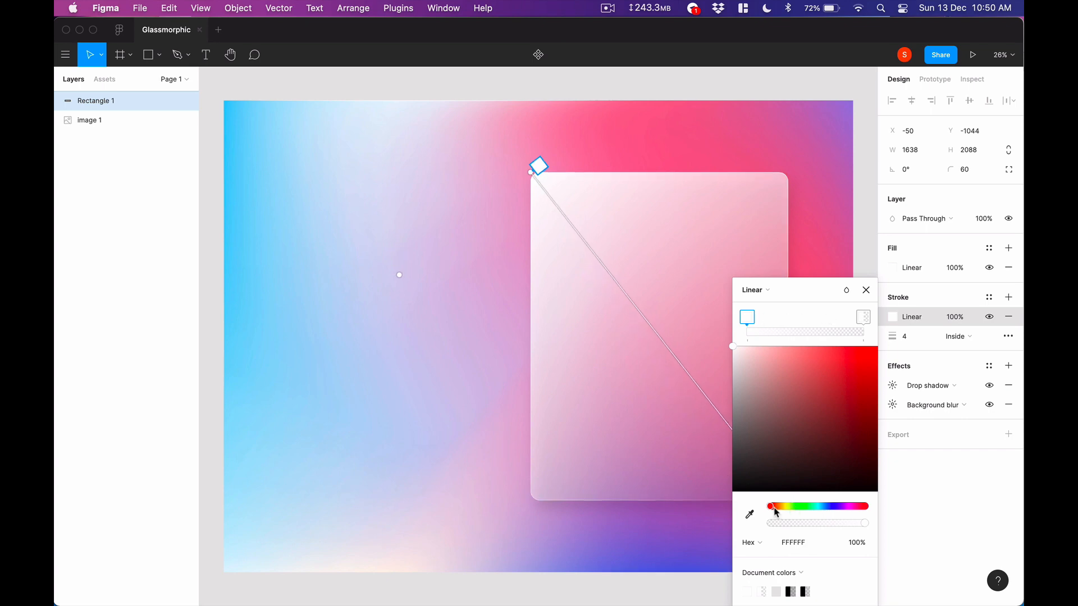
Raise the opacity of the stroke gradient's transparent end stop slightly so the stroke fades less at the card's lower-right corner.
{"action": "left_click", "coordinate": [863, 316]}
{"action": "left_click_drag", "start_coordinate": [772, 524], "coordinate": [786, 527]}
{"action": "left_click", "coordinate": [866, 290]}
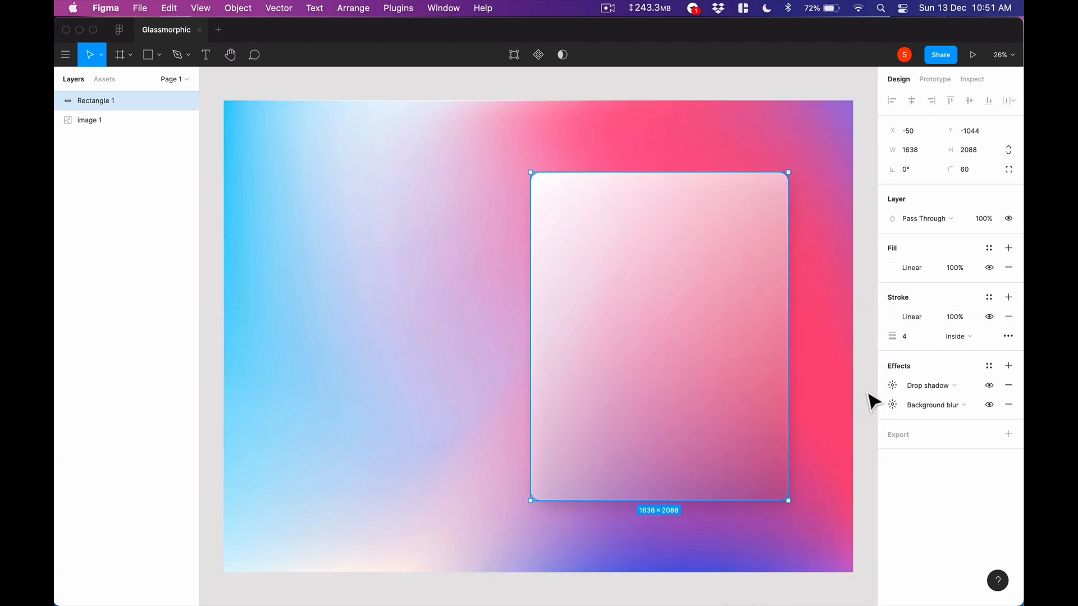
{"action": "left_click", "coordinate": [870, 471]}
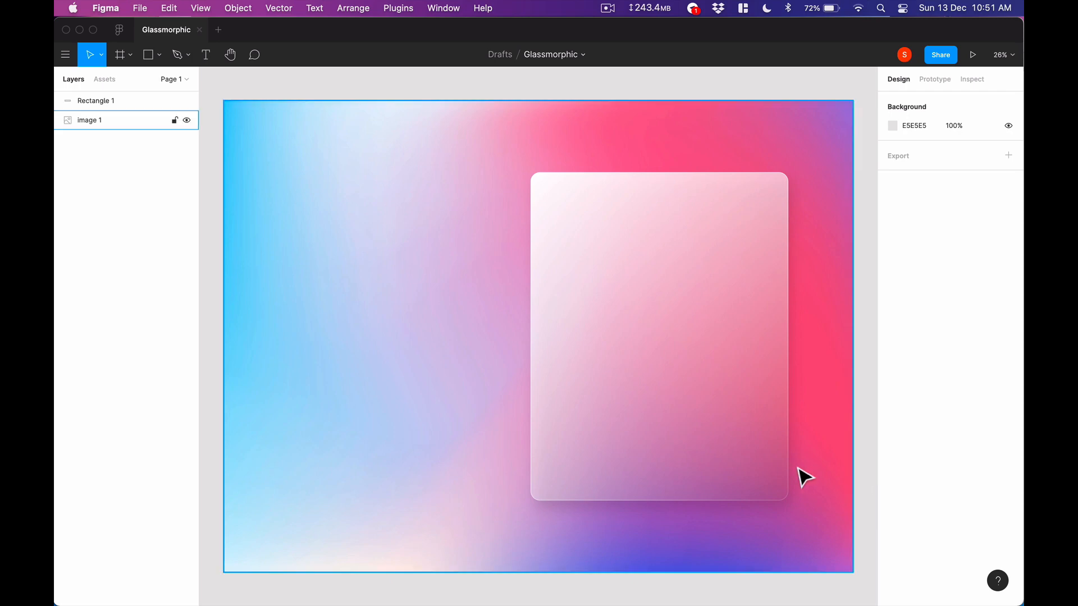
Draw a circle about 482 × 482 over the card's upper-right corner and give it a diagonal linear gradient fill.
{"action": "key", "text": "o"}
{"action": "left_click_drag", "start_coordinate": [722, 145], "coordinate": [797, 221]}
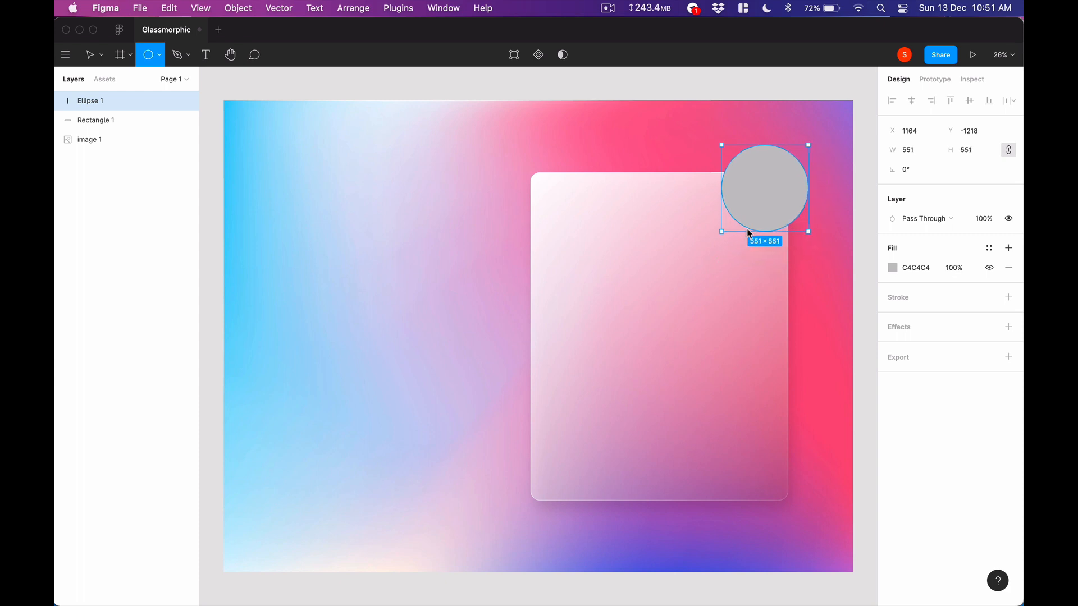
{"action": "left_click", "coordinate": [892, 267]}
{"action": "left_click", "coordinate": [752, 270]}
{"action": "left_click", "coordinate": [755, 280]}
{"action": "left_click_drag", "start_coordinate": [768, 230], "coordinate": [744, 227]}
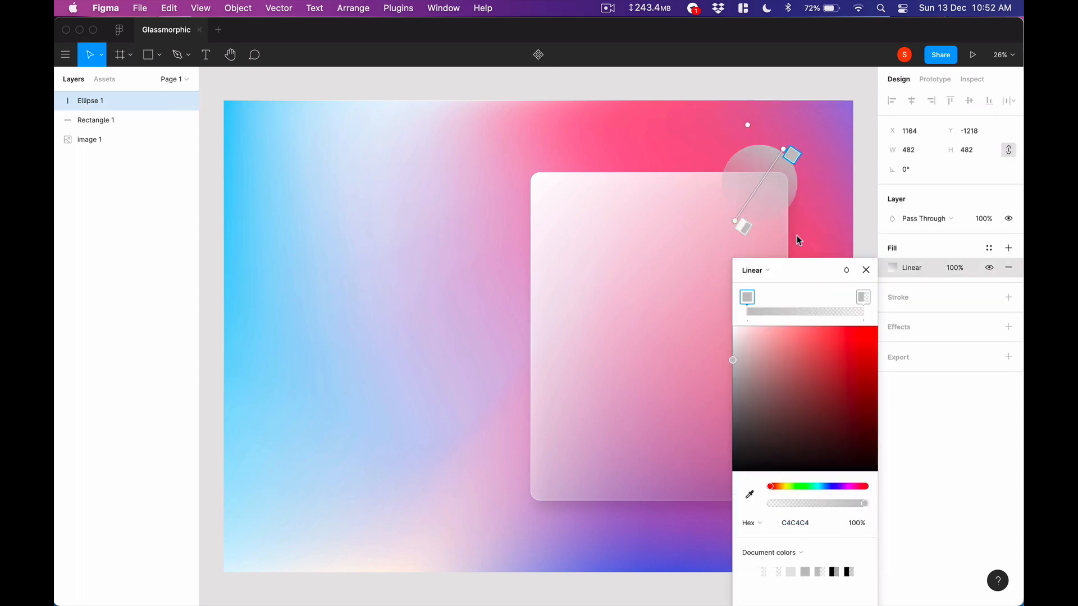
Color the circle's gradient from deep orange FF8744 at its upper end to yellow-orange at its lower end.
{"action": "left_click", "coordinate": [863, 299]}
{"action": "left_click_drag", "start_coordinate": [792, 504], "coordinate": [823, 504]}
{"action": "left_click", "coordinate": [747, 297]}
{"action": "left_click", "coordinate": [864, 298]}
{"action": "left_click", "coordinate": [780, 486]}
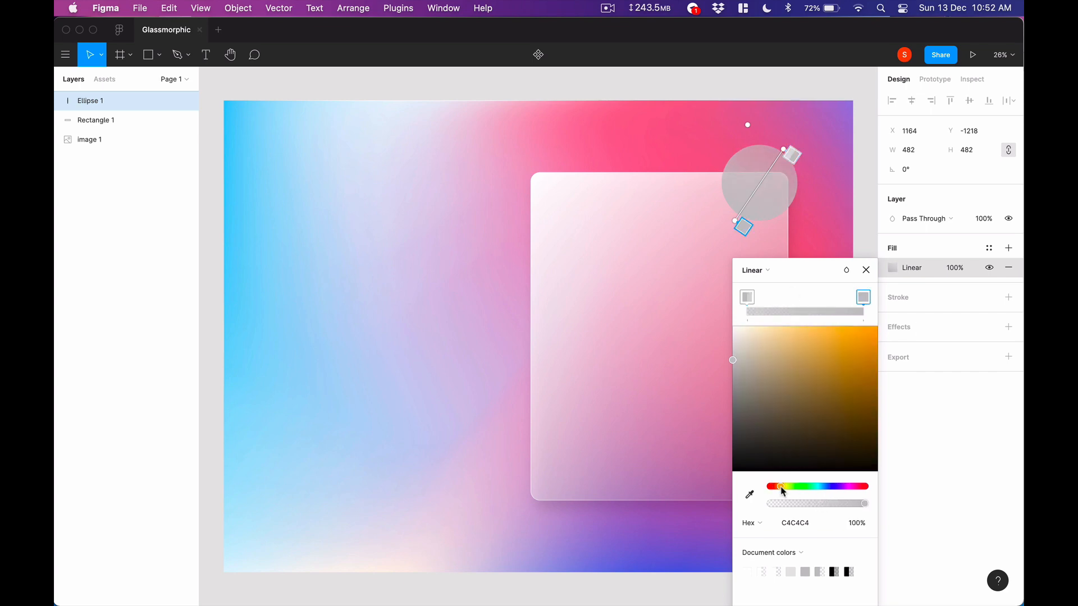
{"action": "left_click", "coordinate": [859, 343]}
{"action": "left_click", "coordinate": [748, 297]}
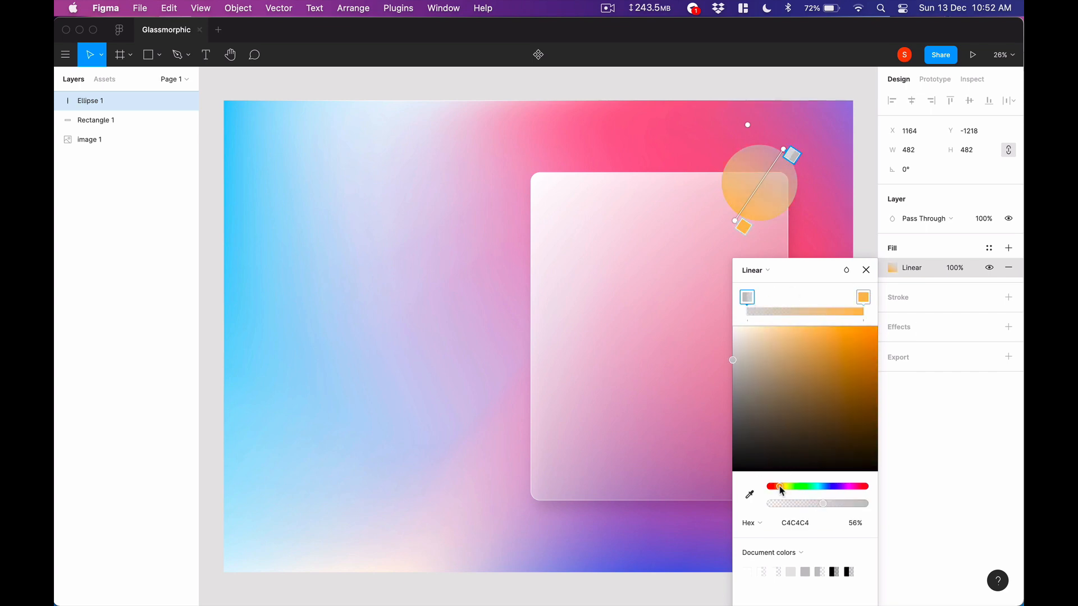
{"action": "left_click", "coordinate": [839, 327]}
{"action": "left_click", "coordinate": [777, 487]}
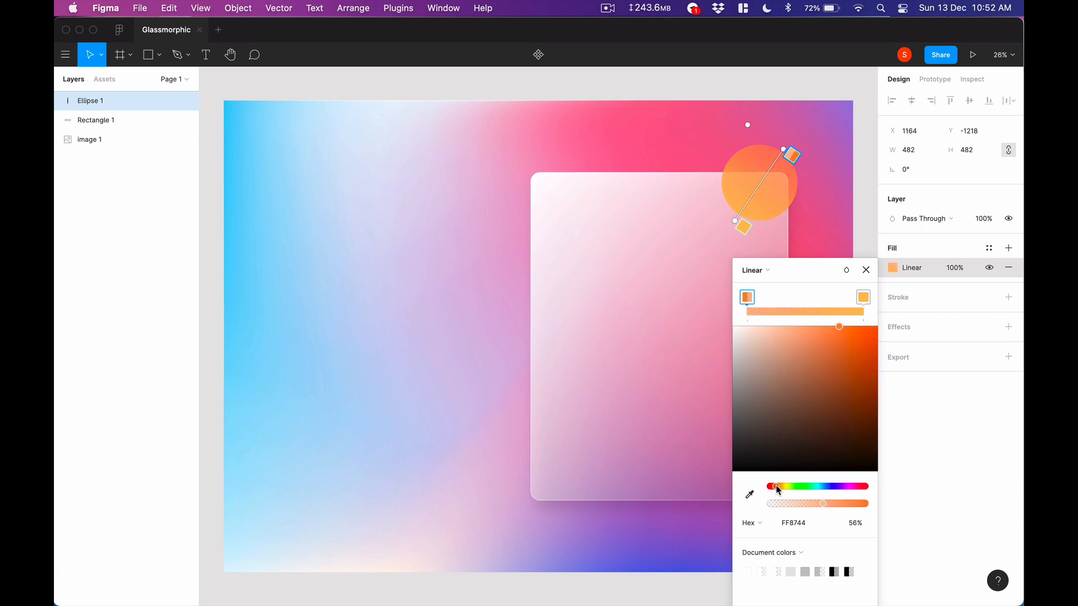
Set the opacity of the circle gradient's deep orange stop to 100%.
{"action": "left_click", "coordinate": [753, 271]}
{"action": "left_click", "coordinate": [807, 270]}
{"action": "left_click", "coordinate": [866, 270]}
{"action": "left_click", "coordinate": [807, 192]}
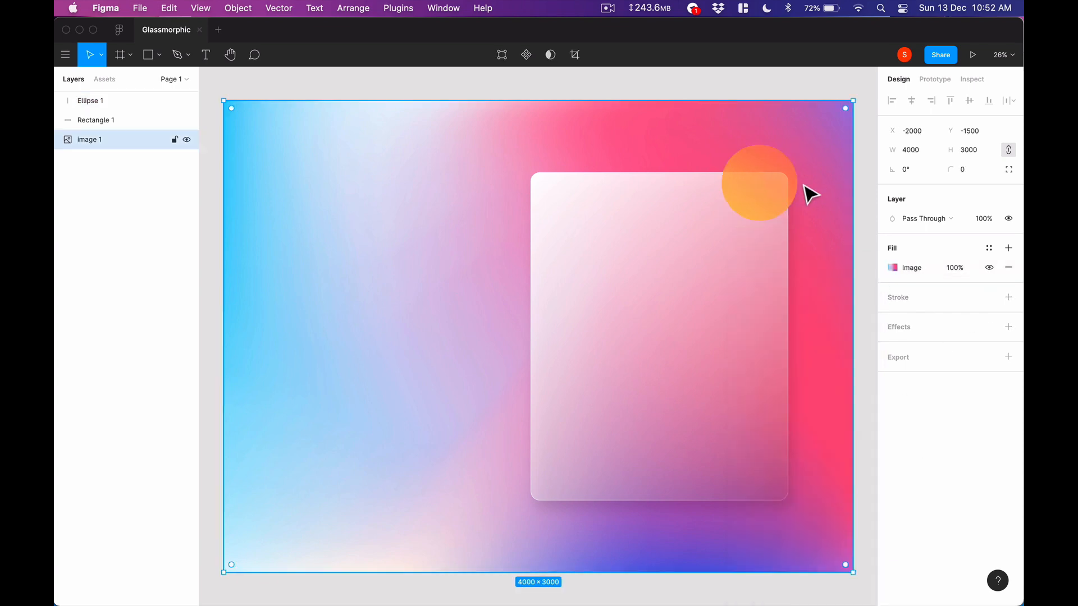
{"action": "left_click", "coordinate": [786, 185]}
{"action": "left_click", "coordinate": [893, 268]}
{"action": "left_click", "coordinate": [775, 462]}
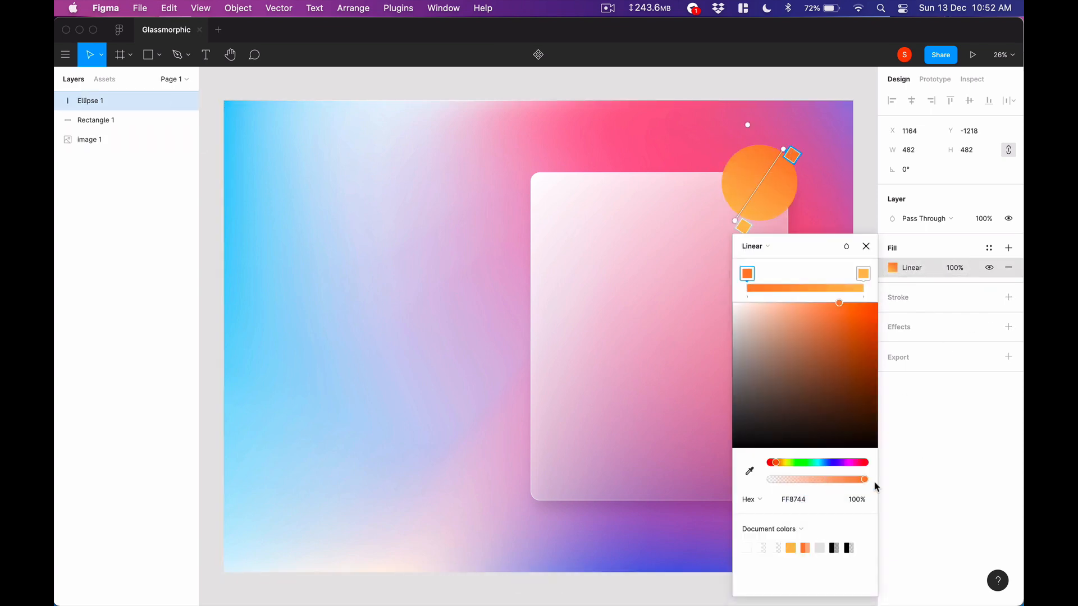
{"action": "left_click", "coordinate": [868, 272]}
{"action": "left_click", "coordinate": [870, 194]}
Add a drop shadow to the circle with an X offset of 10 and a Y offset of 28, and increase its blur.
{"action": "left_click", "coordinate": [772, 190]}
{"action": "left_click", "coordinate": [1008, 327]}
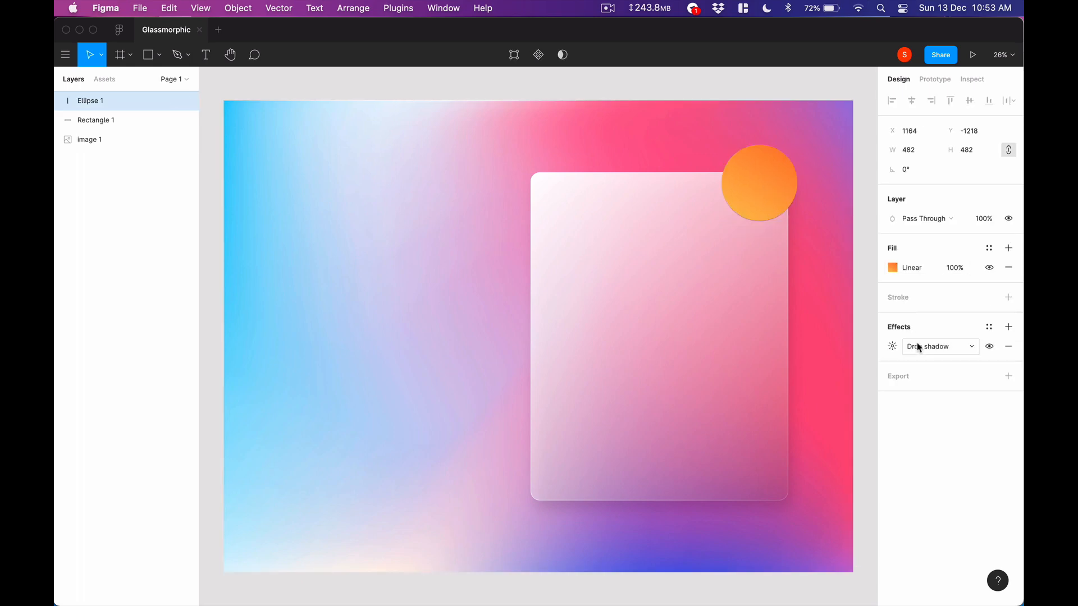
{"action": "left_click", "coordinate": [932, 347]}
{"action": "left_click", "coordinate": [950, 345]}
{"action": "left_click", "coordinate": [892, 347]}
{"action": "left_click_drag", "start_coordinate": [773, 396], "coordinate": [972, 392]}
{"action": "type", "text": "10"}
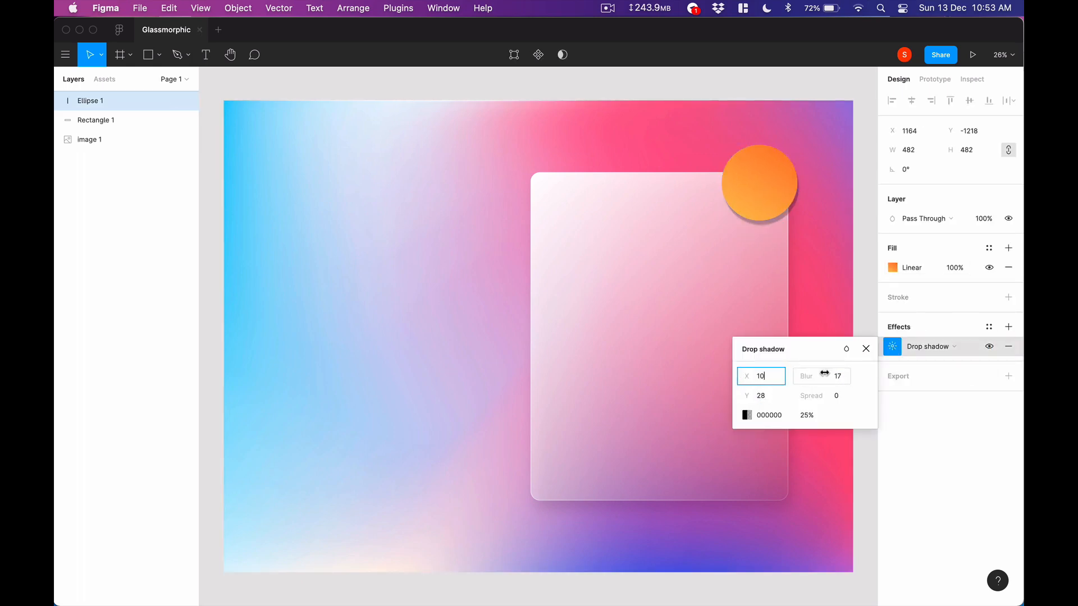
{"action": "left_click_drag", "start_coordinate": [823, 374], "coordinate": [954, 383]}
{"action": "left_click", "coordinate": [864, 185]}
Reverse the circle's gradient direction, placing yellow-orange at its upper end and deep orange at its lower end.
{"action": "left_click", "coordinate": [781, 188]}
{"action": "left_click", "coordinate": [892, 268]}
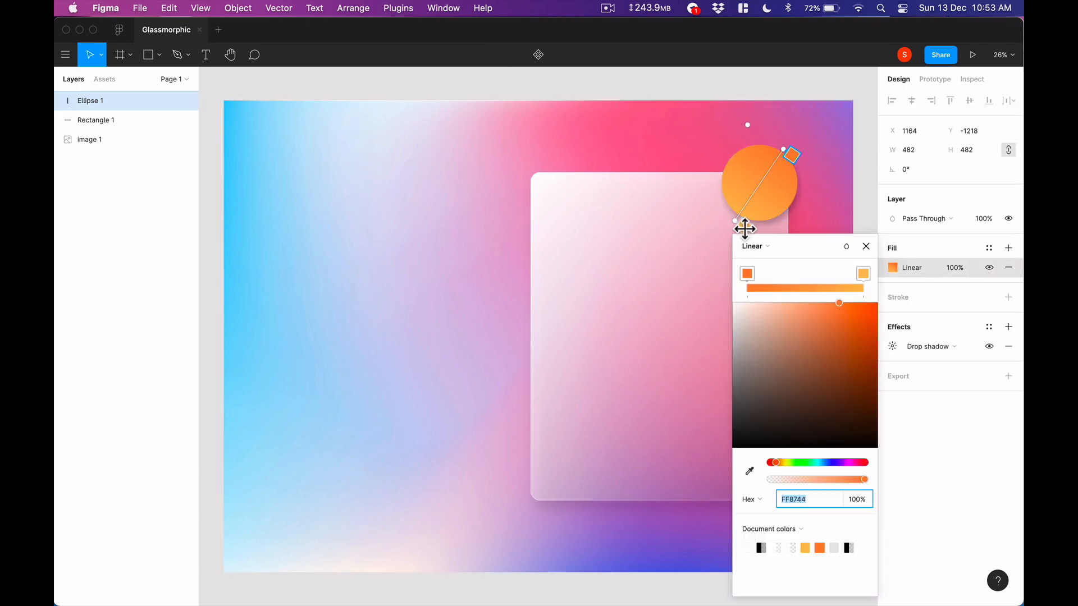
{"action": "left_click_drag", "start_coordinate": [744, 228], "coordinate": [749, 233]}
{"action": "mouse_move", "coordinate": [797, 154]}
{"action": "left_mouse_down"}
{"action": "mouse_move", "coordinate": [715, 225]}
{"action": "mouse_move", "coordinate": [787, 168]}
{"action": "left_mouse_up"}
Duplicate the circle onto the card's lower-left corner and move the copy behind the card in the layer order.
{"action": "left_click_drag", "start_coordinate": [709, 217], "coordinate": [531, 499]}
{"action": "key", "text": "Escape"}
{"action": "key", "text": "Escape"}
{"action": "left_click_drag", "start_coordinate": [108, 103], "coordinate": [109, 148]}
Recolor the copied circle's gradient with a pink and a light blue (90D7F7) sampled from the background image.
{"action": "left_click", "coordinate": [892, 268]}
{"action": "left_click", "coordinate": [755, 478]}
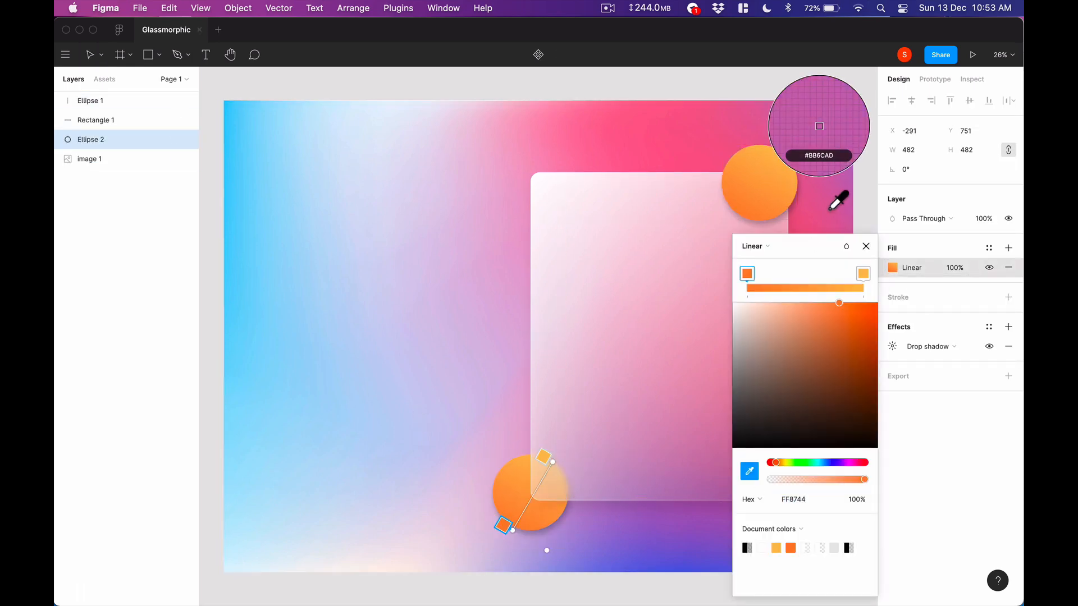
{"action": "left_click", "coordinate": [829, 216]}
{"action": "left_click", "coordinate": [546, 458]}
{"action": "key", "text": "i"}
{"action": "left_click", "coordinate": [277, 132]}
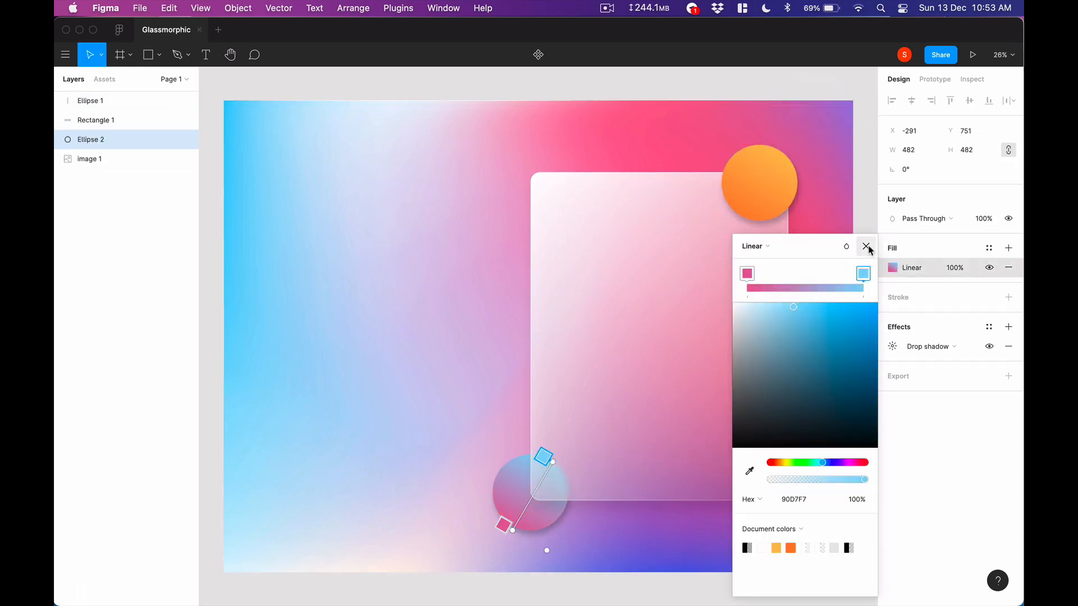
{"action": "left_click", "coordinate": [866, 246]}
Enlarge the pink and blue circle to about 642 × 642, keeping it over the card's lower-left corner.
{"action": "left_click_drag", "start_coordinate": [568, 455], "coordinate": [593, 430]}
{"action": "left_click_drag", "start_coordinate": [536, 517], "coordinate": [531, 517]}
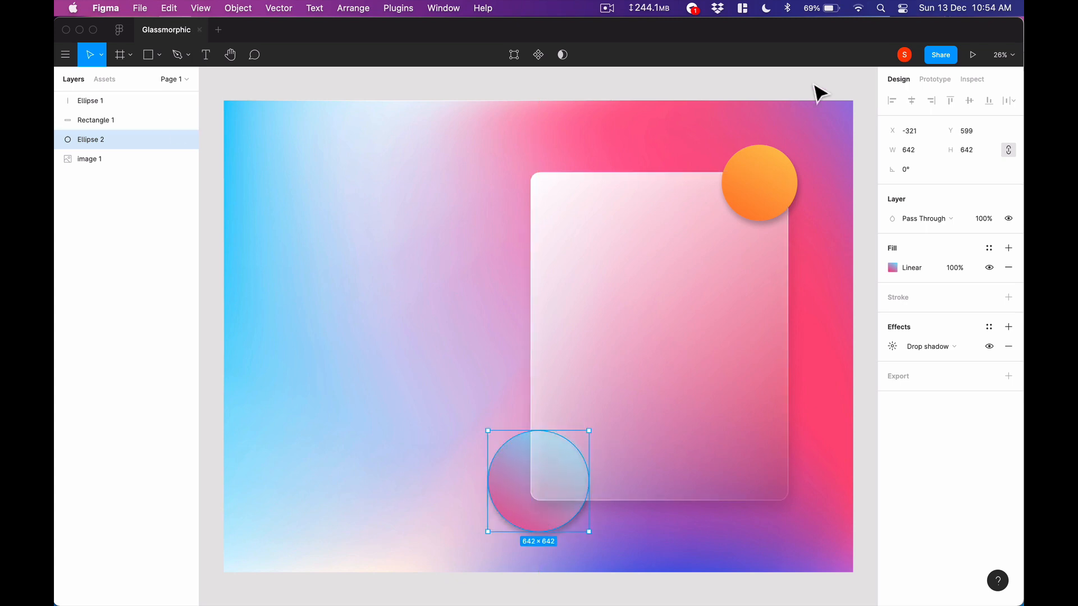
{"action": "left_click", "coordinate": [767, 179]}
{"action": "left_click", "coordinate": [823, 93]}
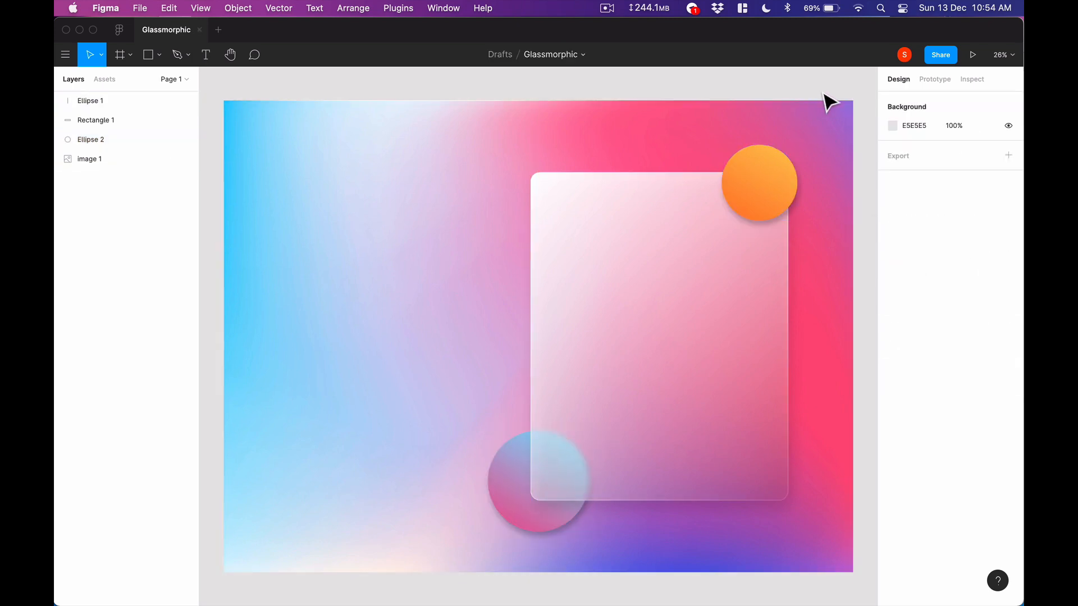